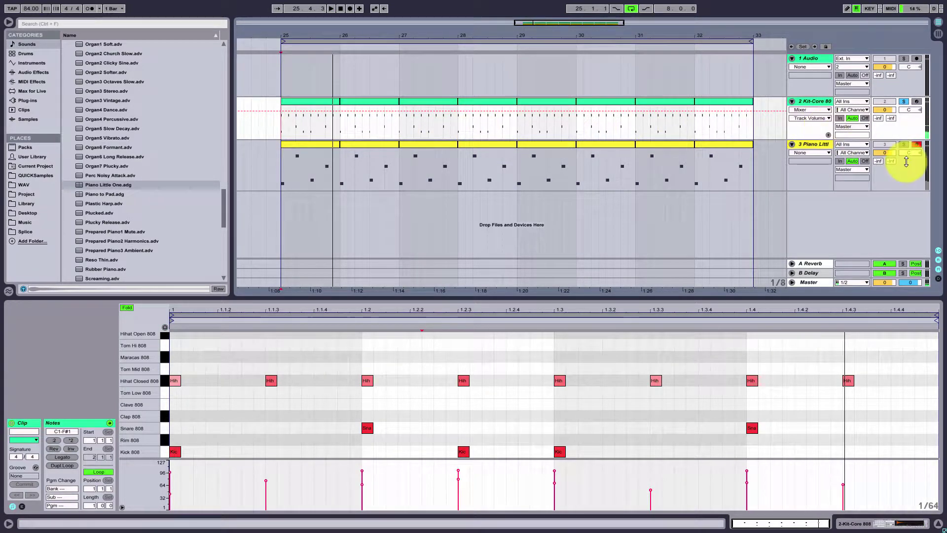
Audition the piano track in solo and return the solo to the Kit-Core 808 drum track
left_click(905, 145)
key("space")
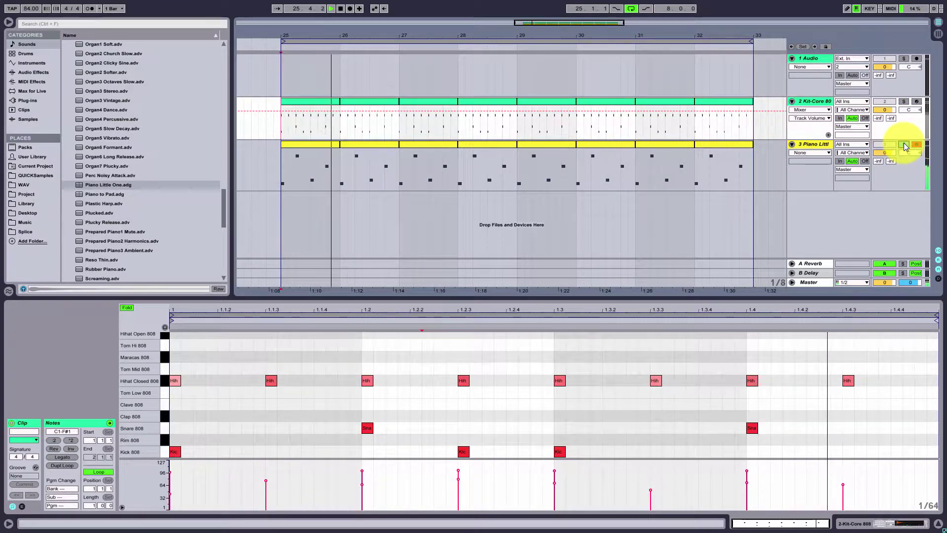
key("space")
left_click(904, 145)
left_click(814, 134)
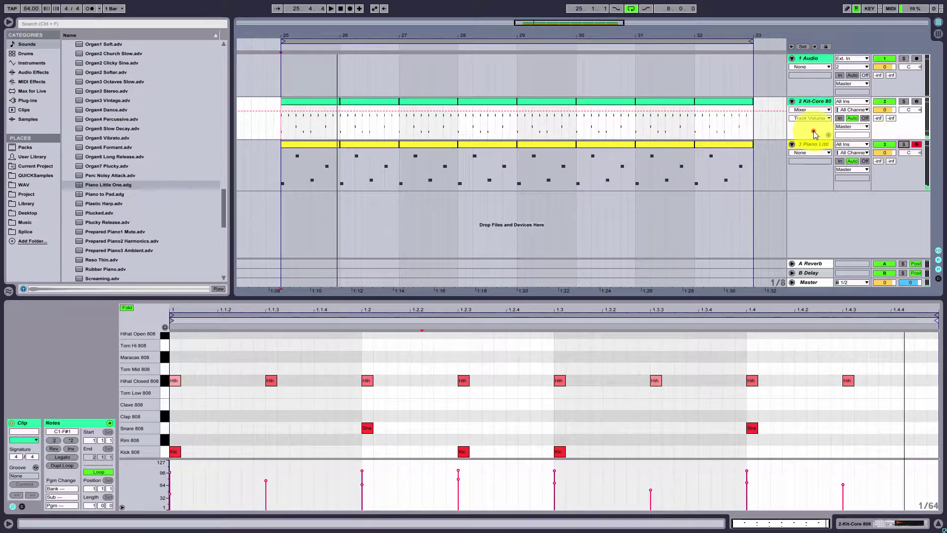
left_click(903, 101)
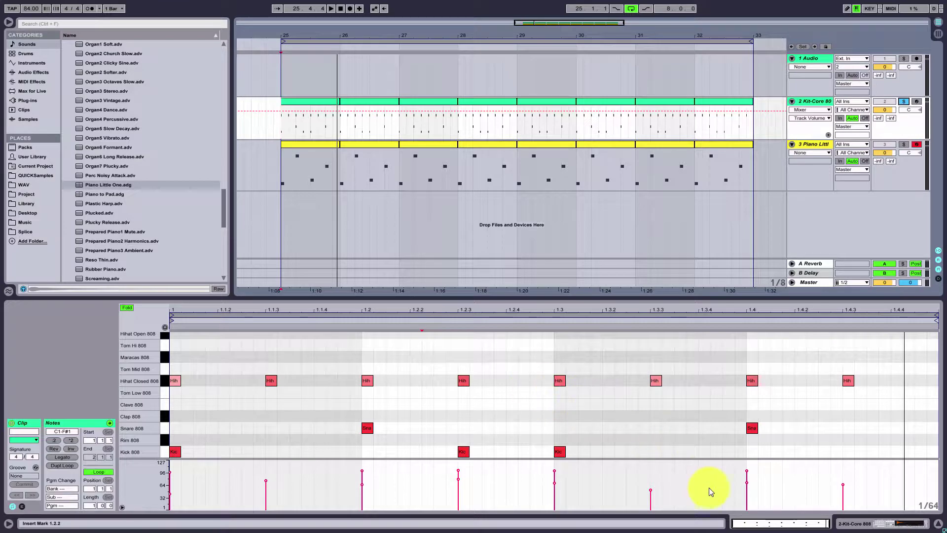
Show the device chain of the Kit-Core 808 track in place of its clip notes
left_click(854, 523)
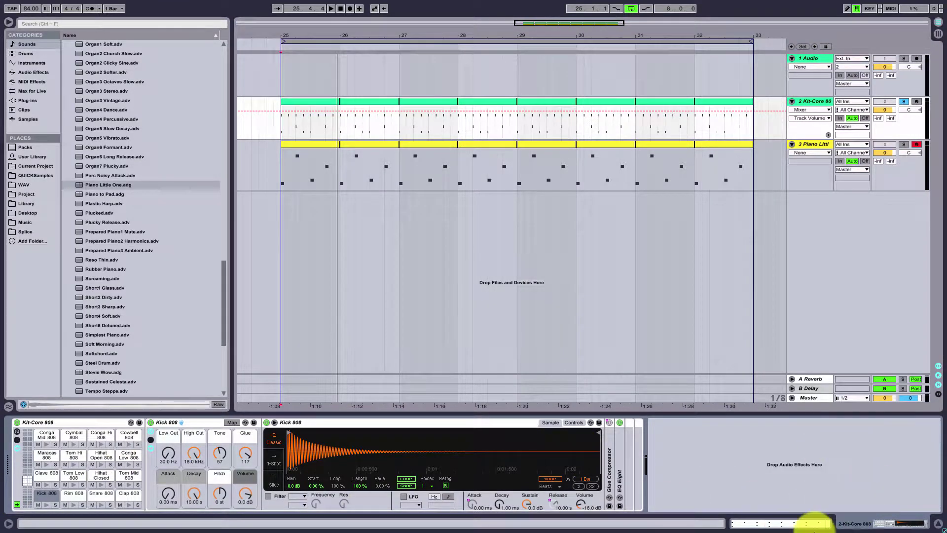
left_click(815, 524)
left_click(844, 524)
left_click(836, 524)
left_click(833, 526)
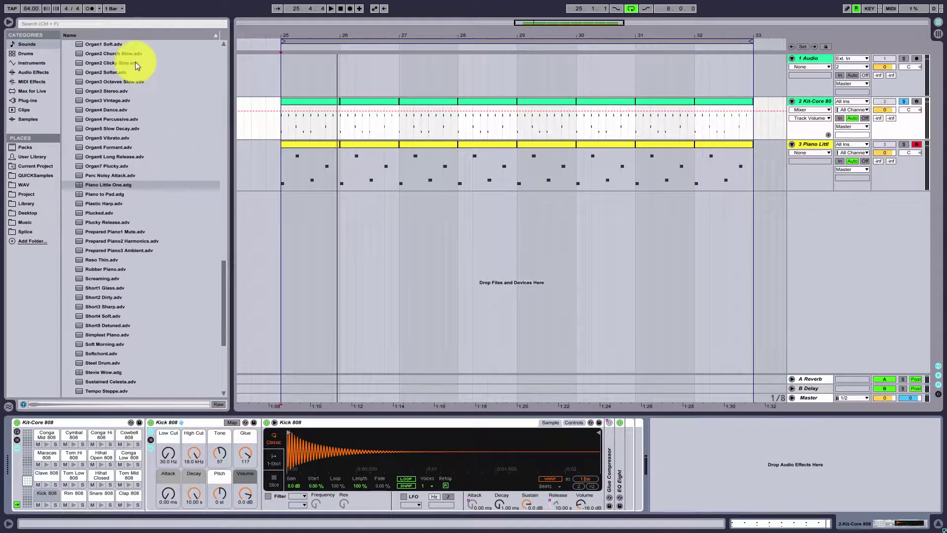
Add the Spectrum audio effect to the end of the Kit-Core 808 track's device chain
left_click(33, 72)
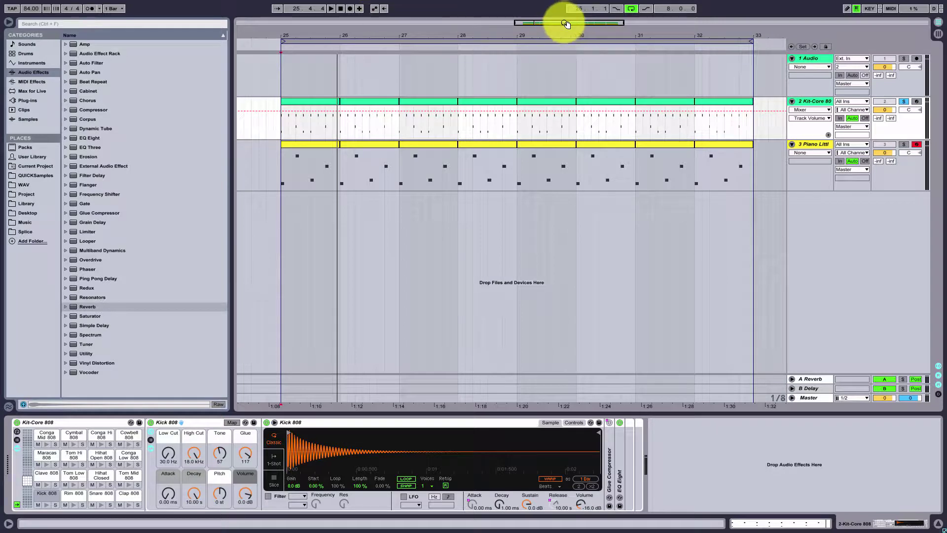
left_click_drag(566, 24, 560, 21)
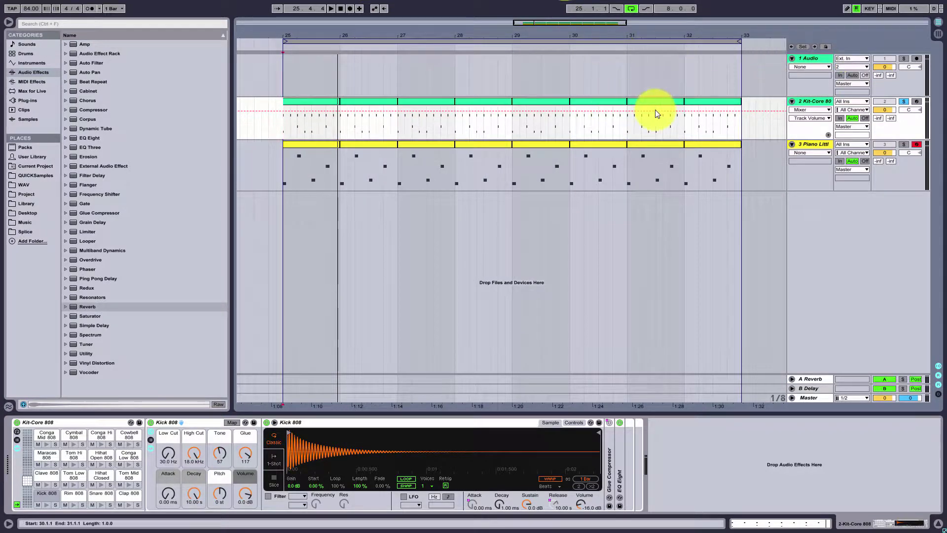
left_click(801, 124)
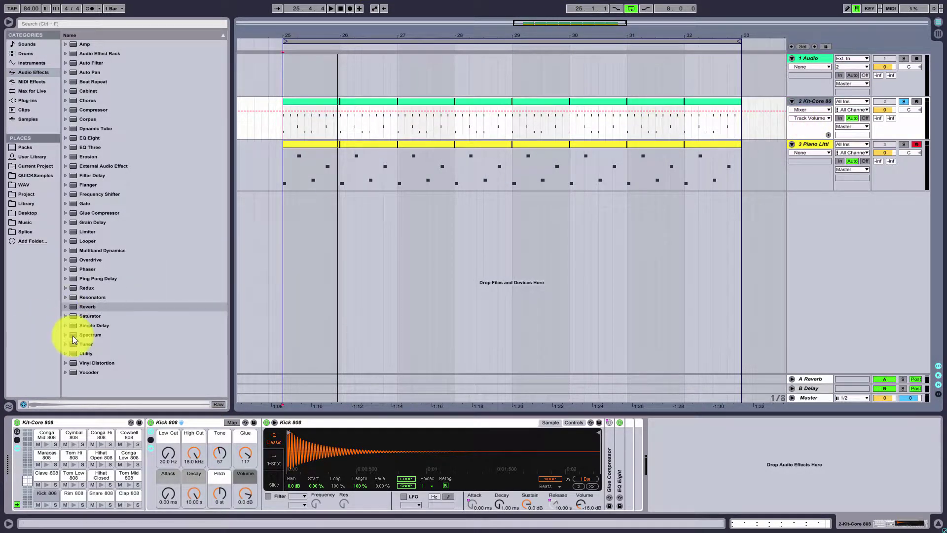
left_click_drag(72, 335, 720, 463)
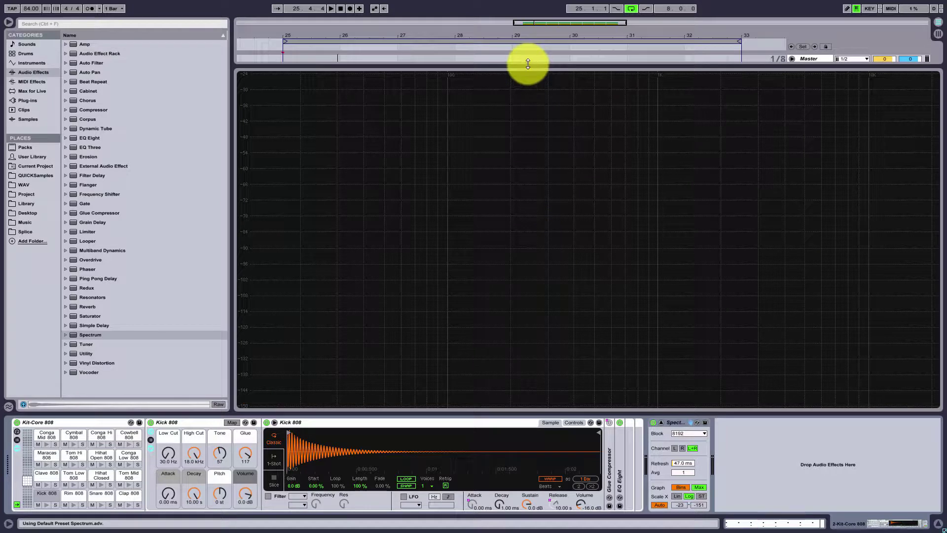
Switch the Spectrum analyser between its enlarged display and its compact display in the device chain
double_click(524, 124)
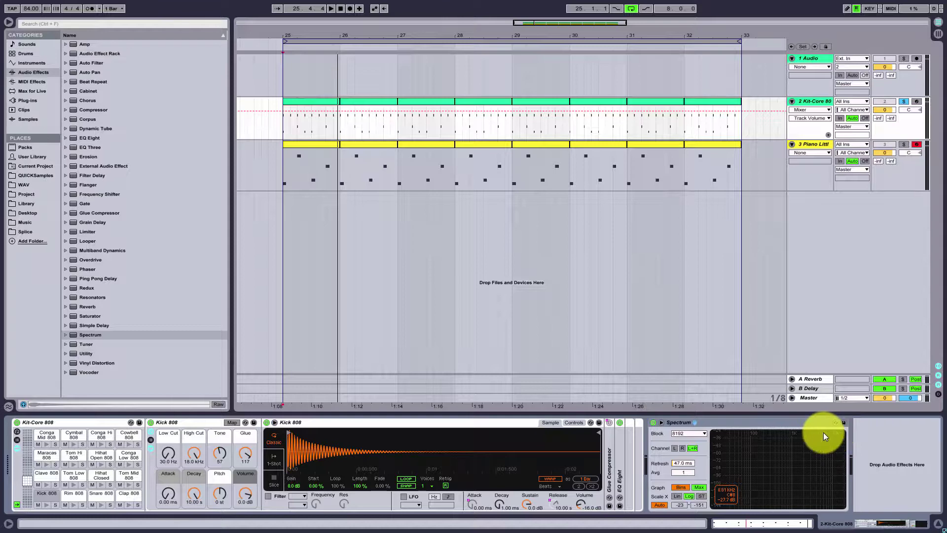
double_click(759, 454)
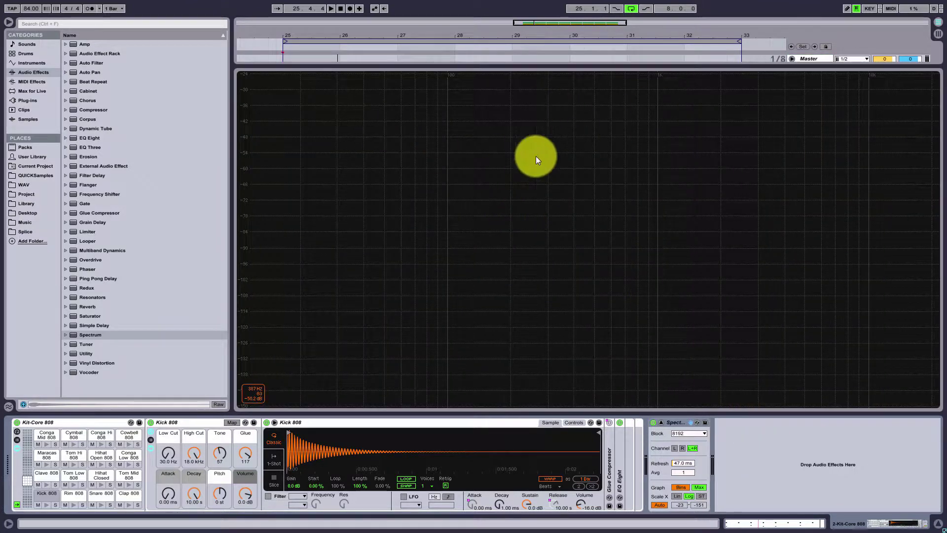
double_click(546, 183)
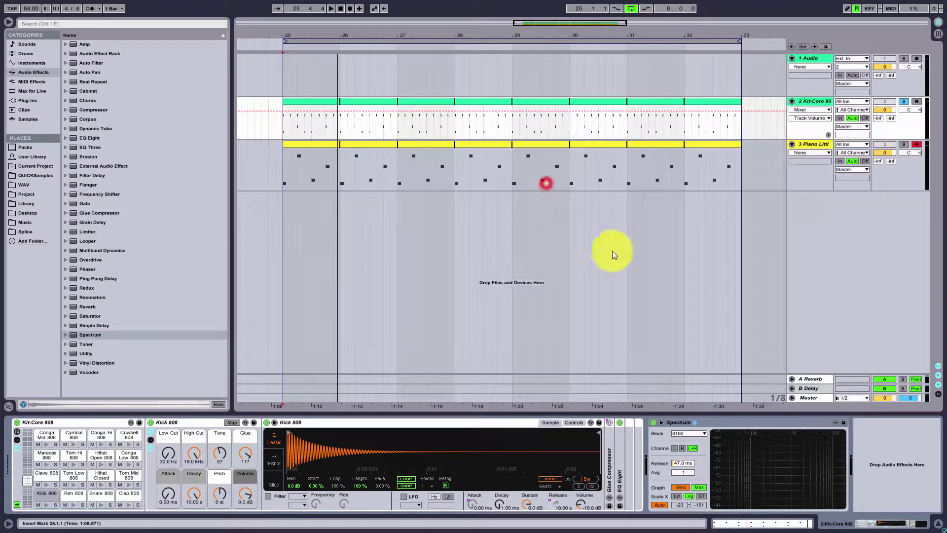
Play the drum loop from bar 25 and examine its frequency content in the enlarged Spectrum display
left_click(283, 127)
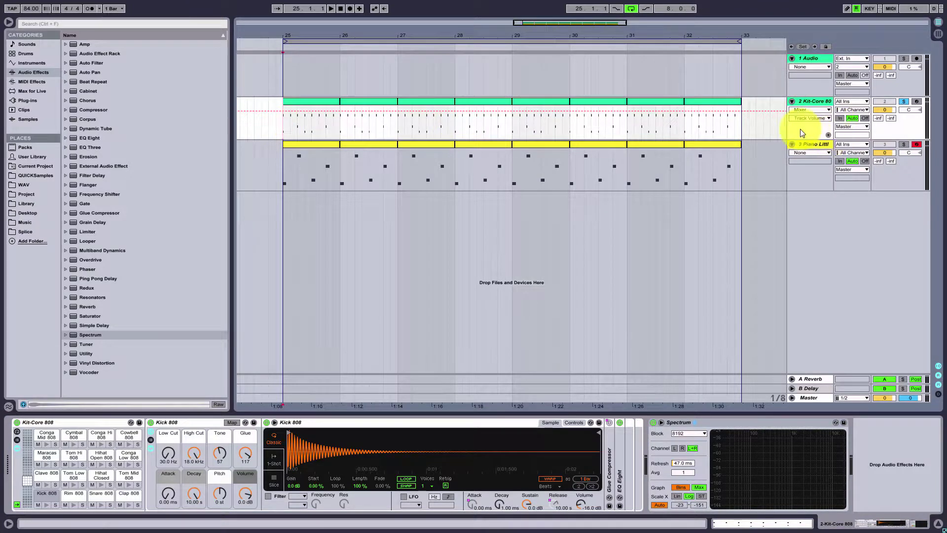
key("space")
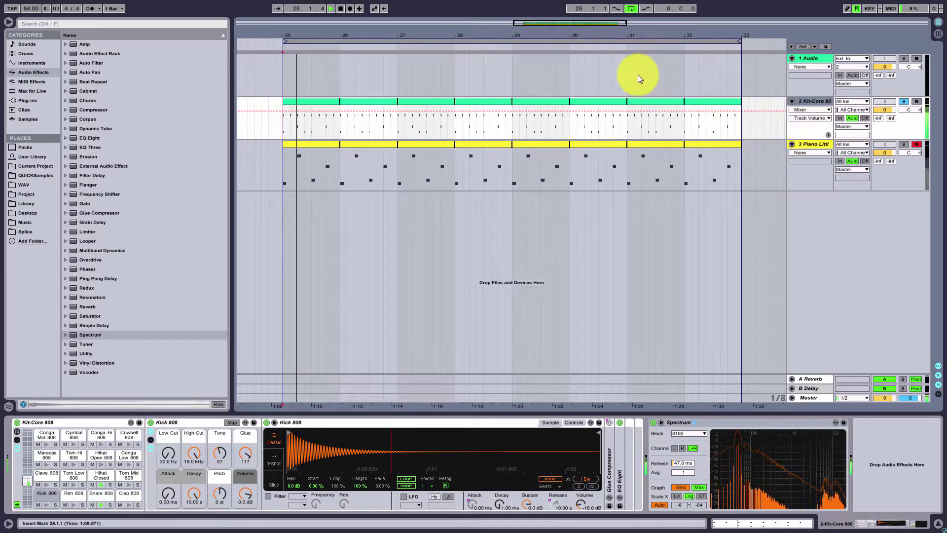
mouse_move(783, 454)
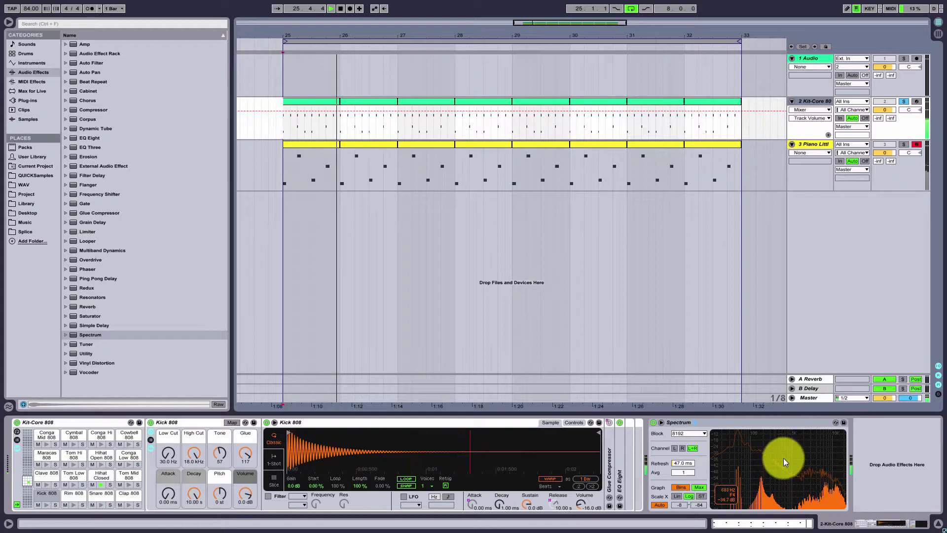
double_click(783, 454)
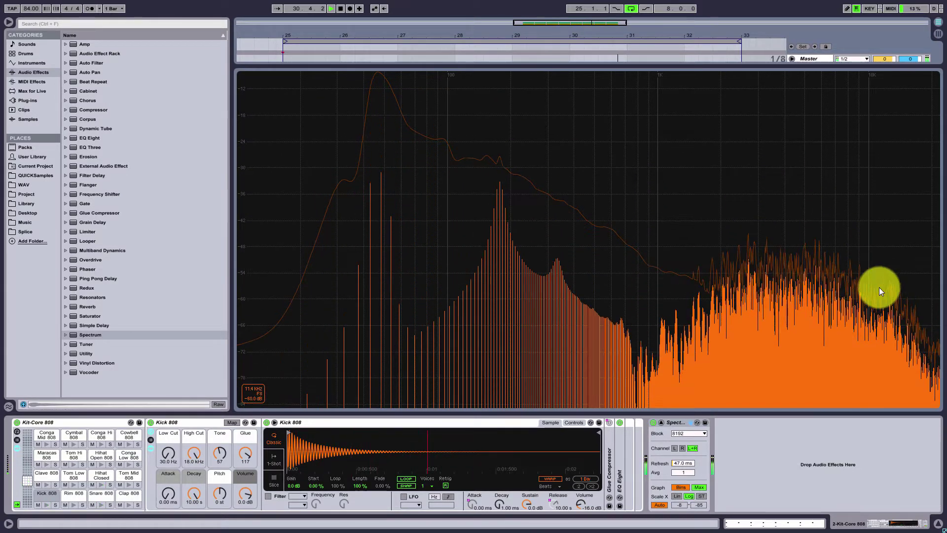
double_click(815, 260)
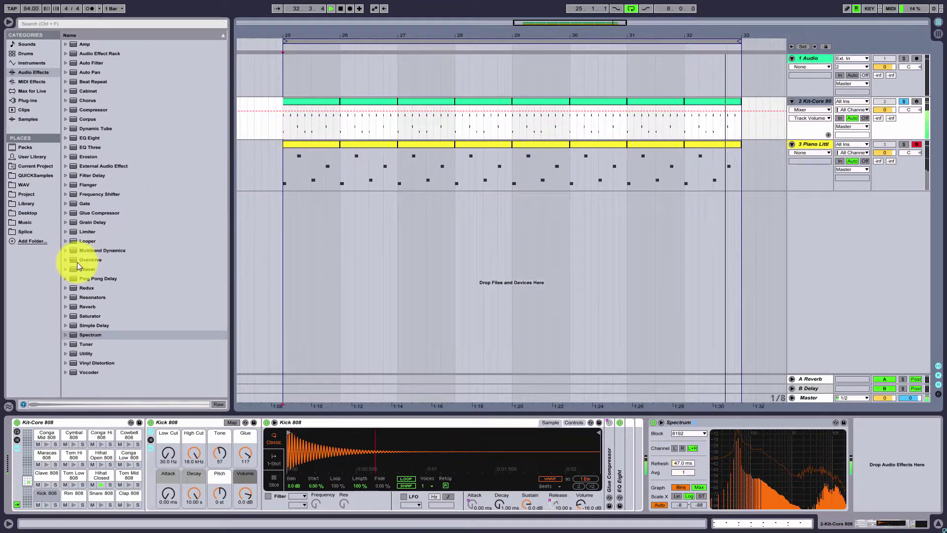
Insert a Reverb effect before Spectrum in the Kit-Core 808 device chain
left_click(71, 306)
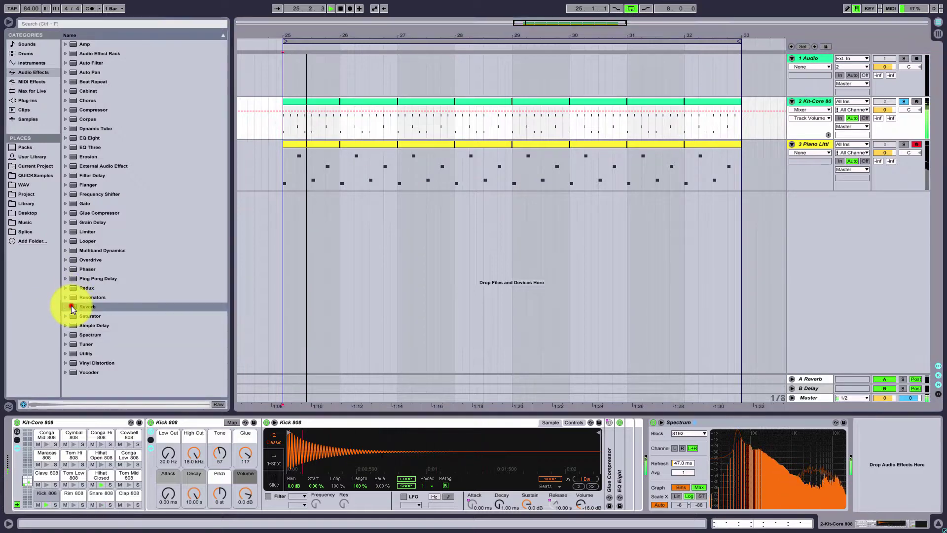
left_click_drag(71, 306, 656, 436)
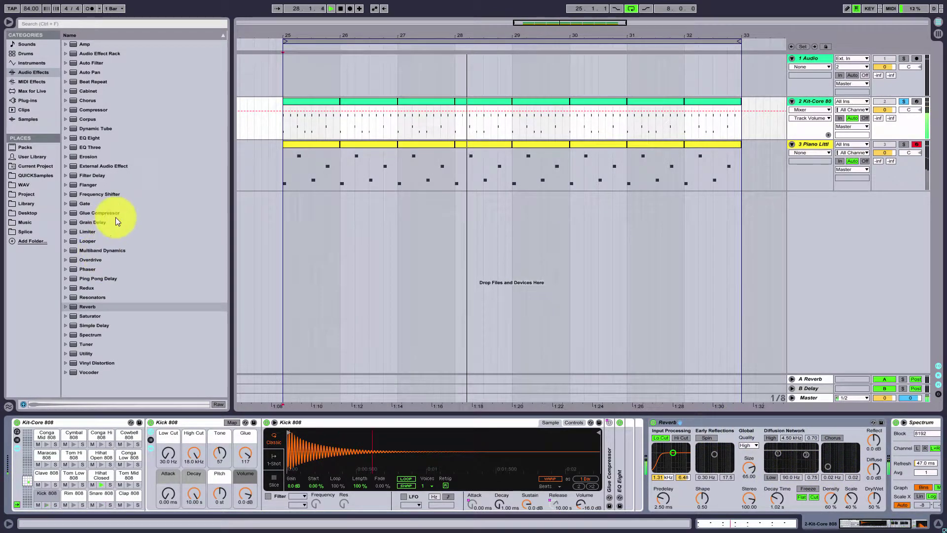
Add a Frequency Shifter with an LFO amount of 88.8 Hz and a coarse frequency of 1.48 kHz, placed before the Reverb
left_click_drag(70, 194, 887, 458)
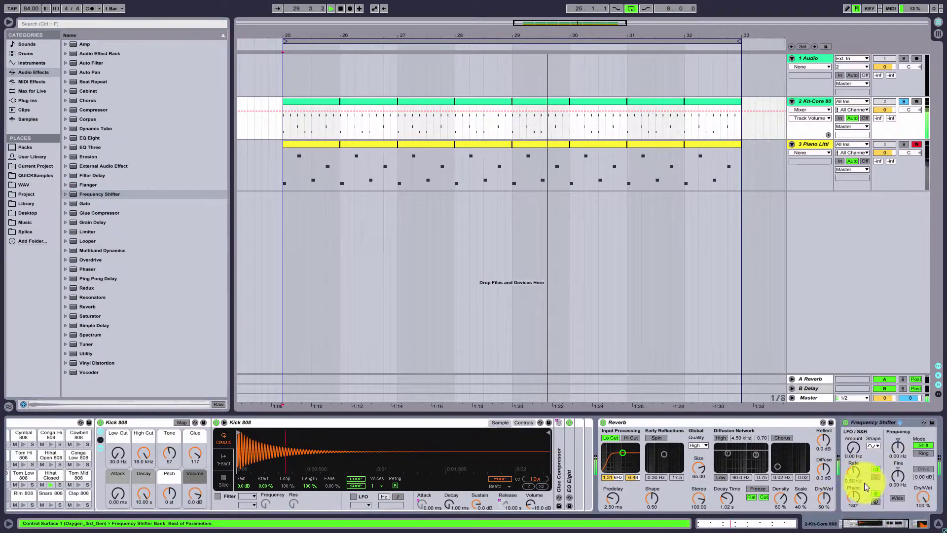
left_click_drag(816, 459, 869, 451)
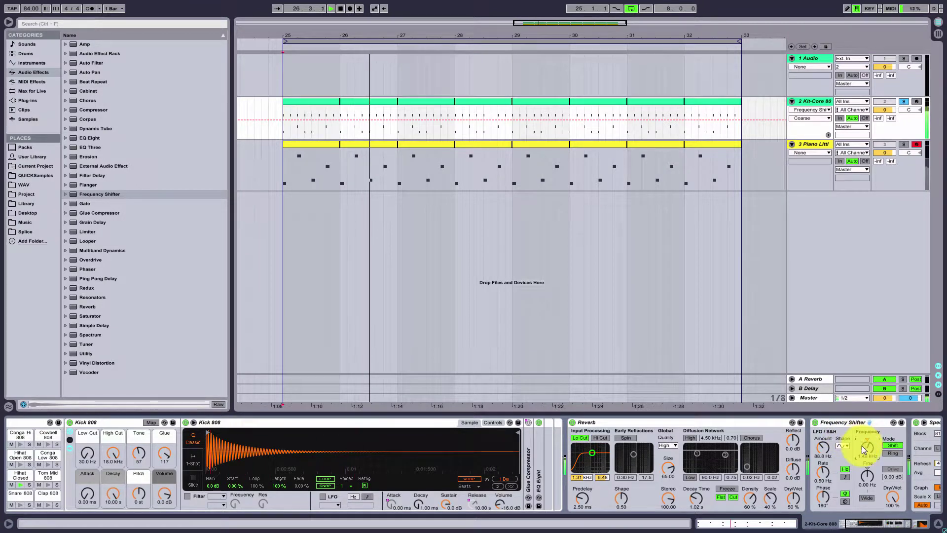
left_click_drag(853, 420, 564, 431)
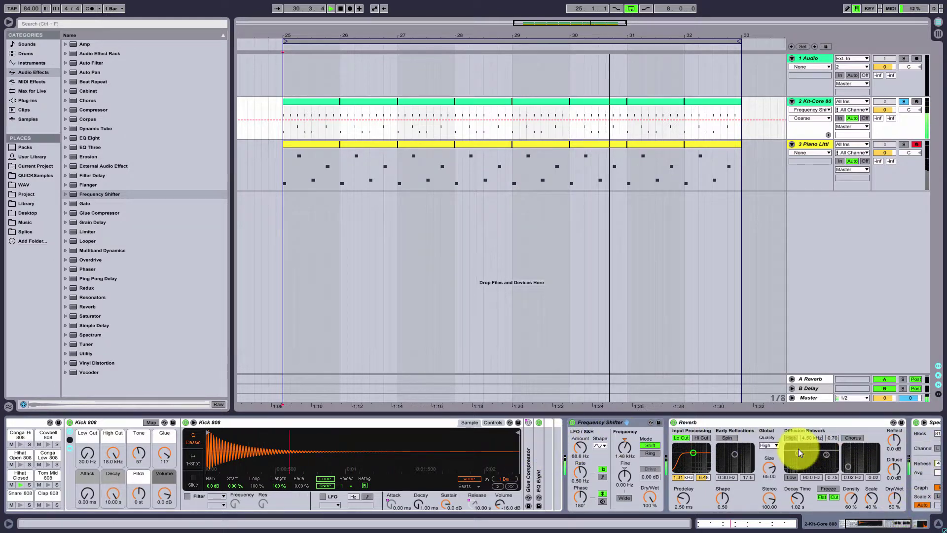
Bypass the Frequency Shifter and the Reverb, and switch the Reverb back on
left_click(572, 422)
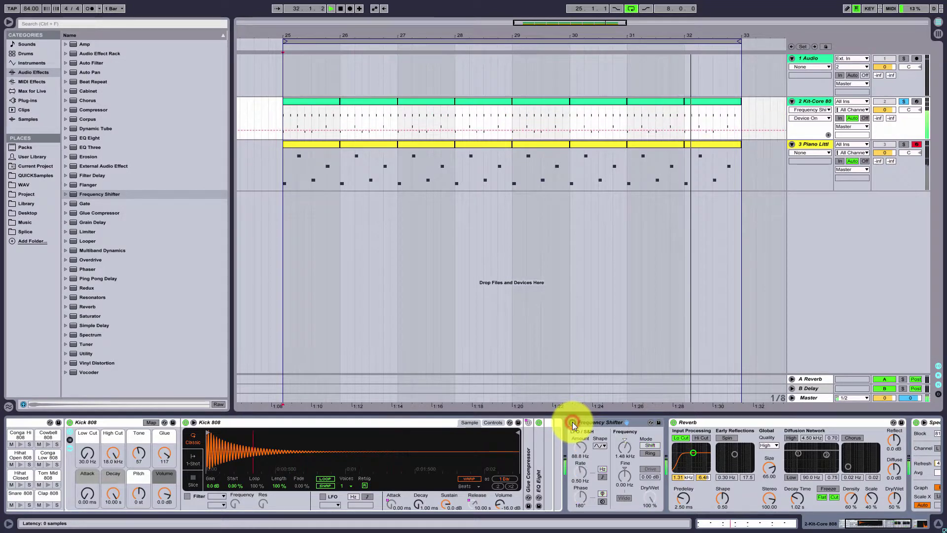
left_click(674, 422)
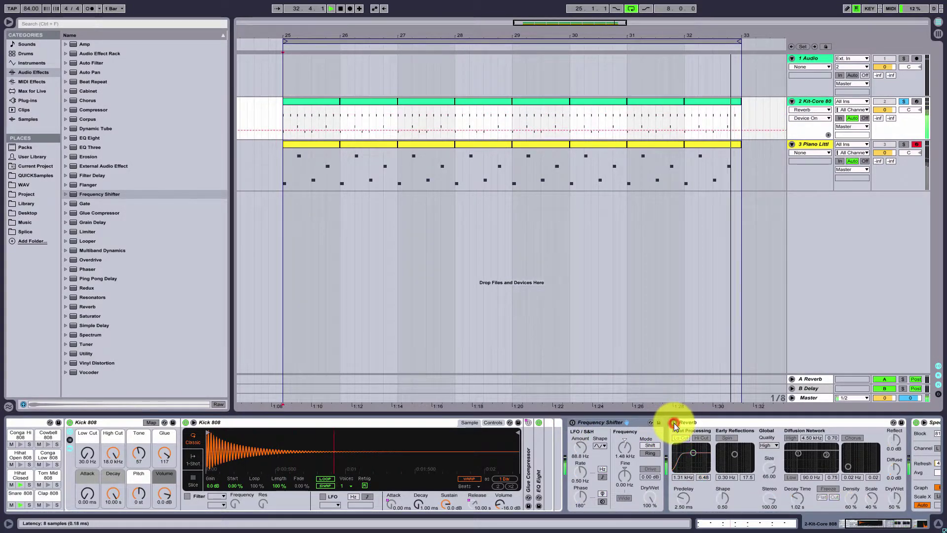
left_click(674, 422)
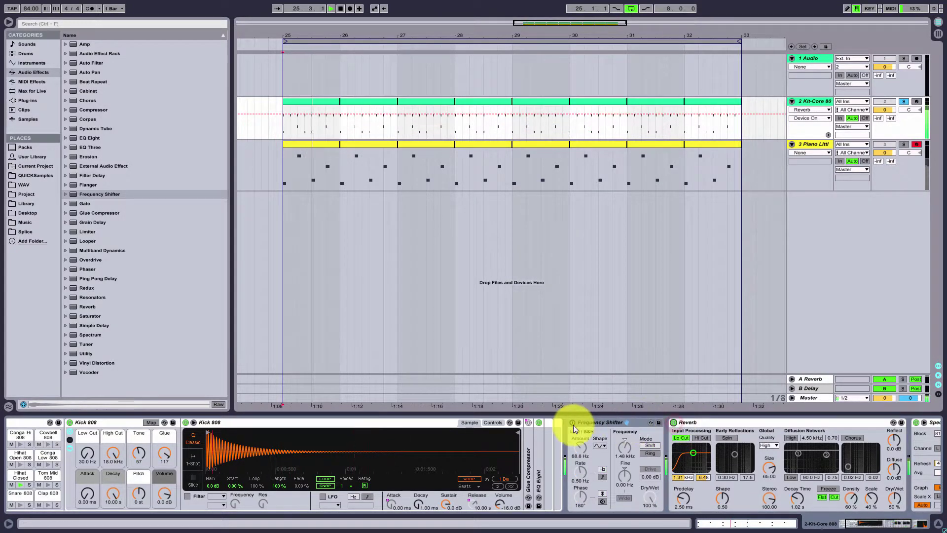
Sweep the Reverb's Dry/Wet mix while the drums play and set it to 44 %
scroll(608, 463, "right", 5)
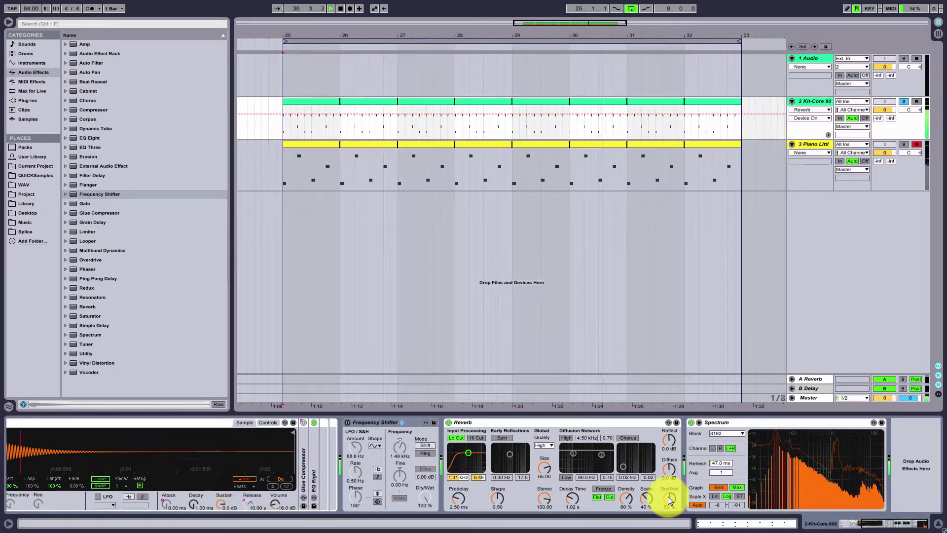
left_click_drag(668, 498, 668, 497)
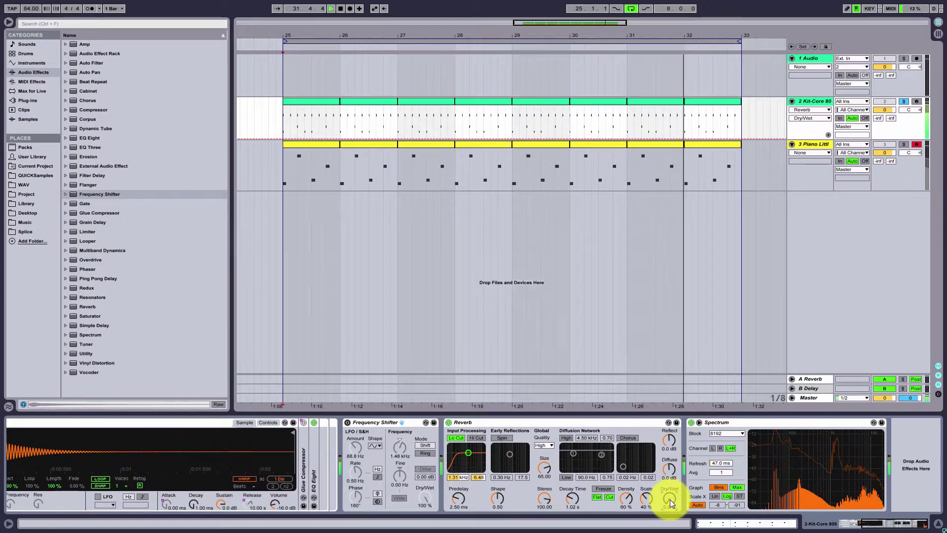
mouse_move(668, 497)
left_mouse_down()
mouse_move(667, 508)
mouse_move(669, 498)
left_mouse_up()
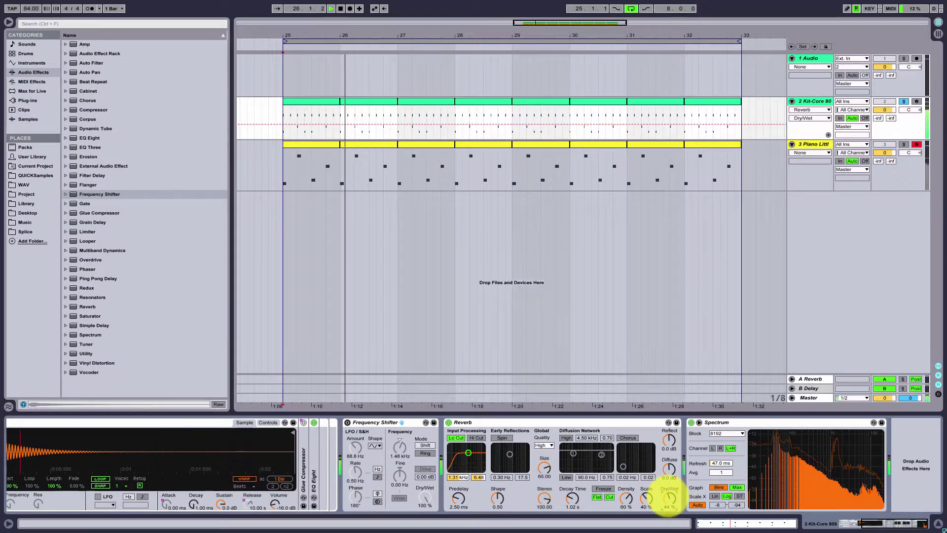
Switch the Frequency Shifter back on and lower its Dry/Wet mix while the drums play
left_click(347, 423)
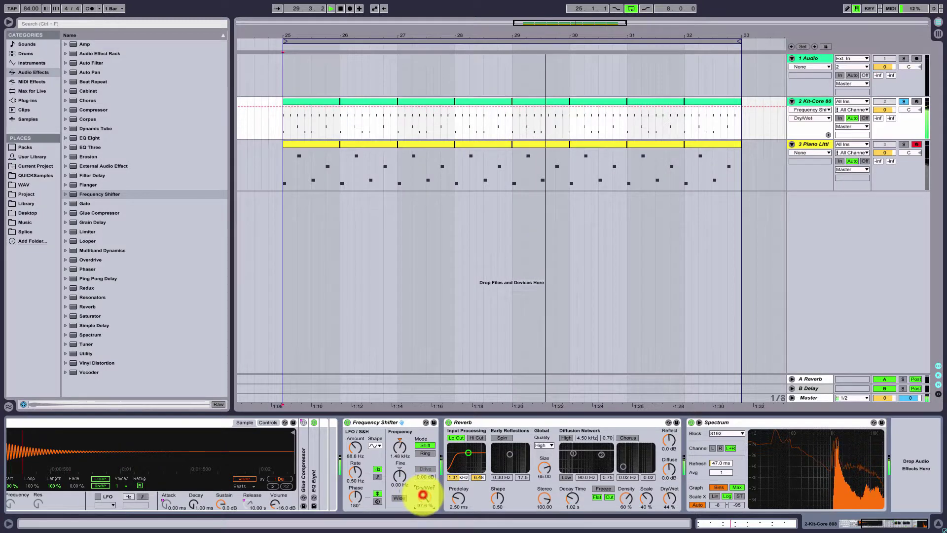
mouse_move(422, 494)
left_mouse_down()
mouse_move(422, 511)
mouse_move(423, 502)
left_mouse_up()
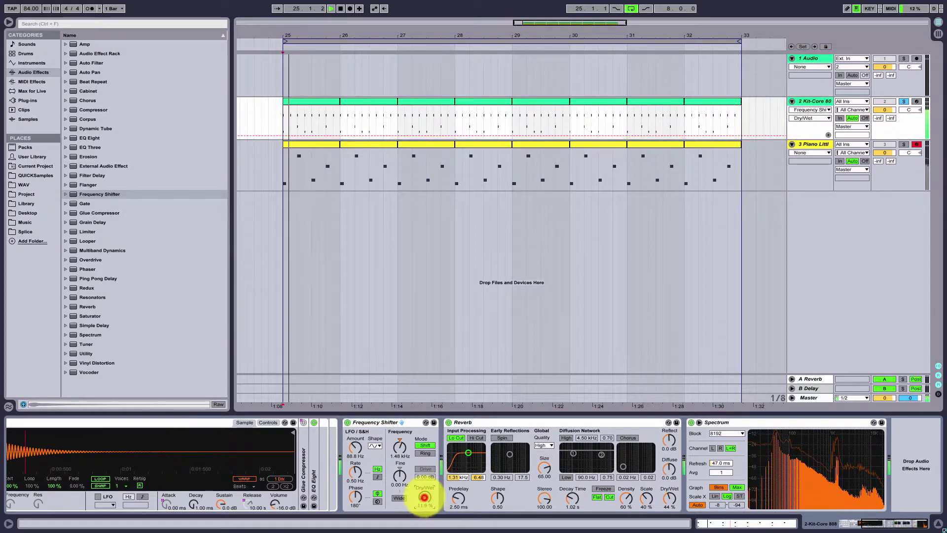
left_click_drag(425, 500, 424, 501)
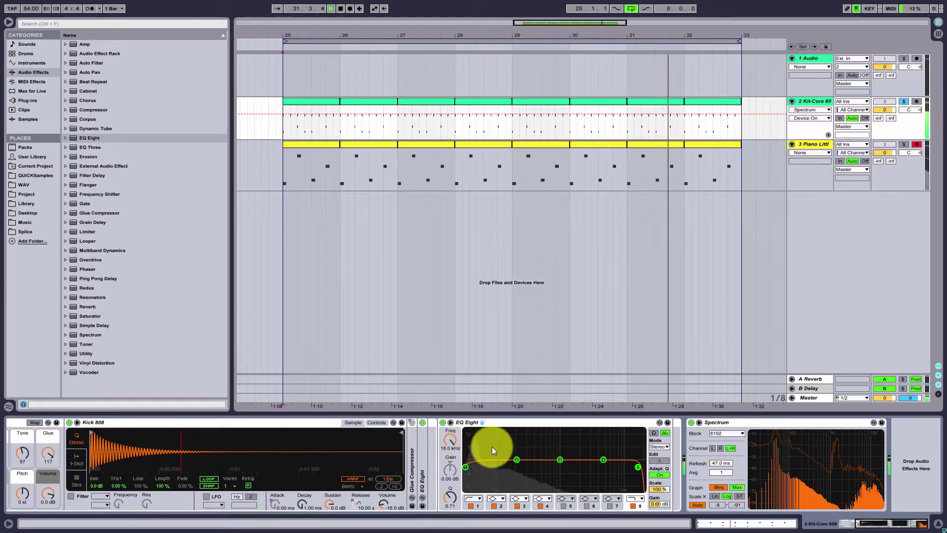
Boost EQ Eight's second band by 2.85 dB at 177 Hz, check its filter type and reposition the band on the curve
mouse_move(760, 453)
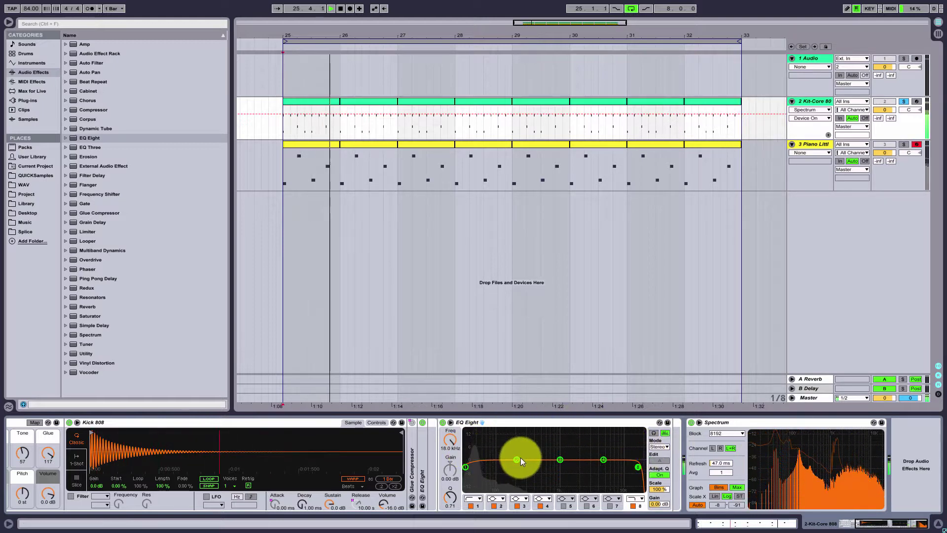
left_click_drag(516, 458, 513, 454)
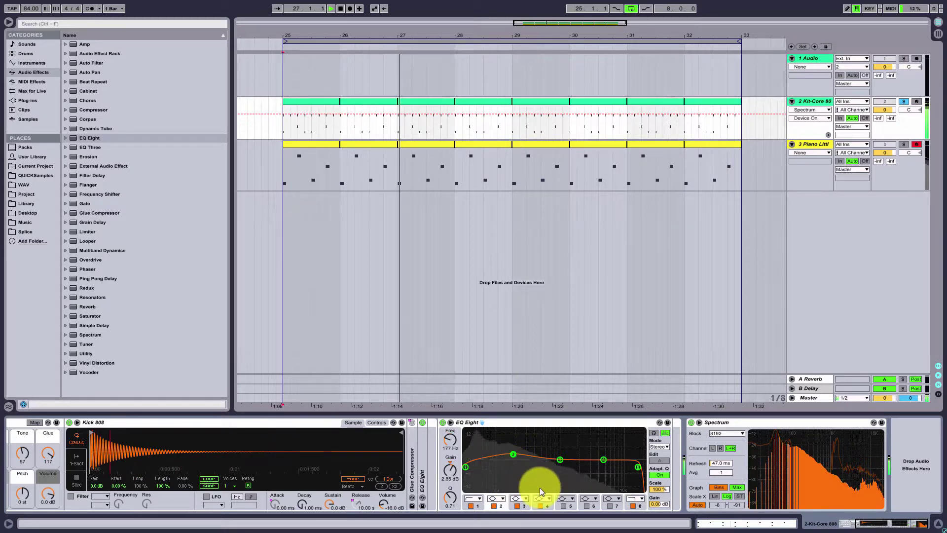
left_click(501, 497)
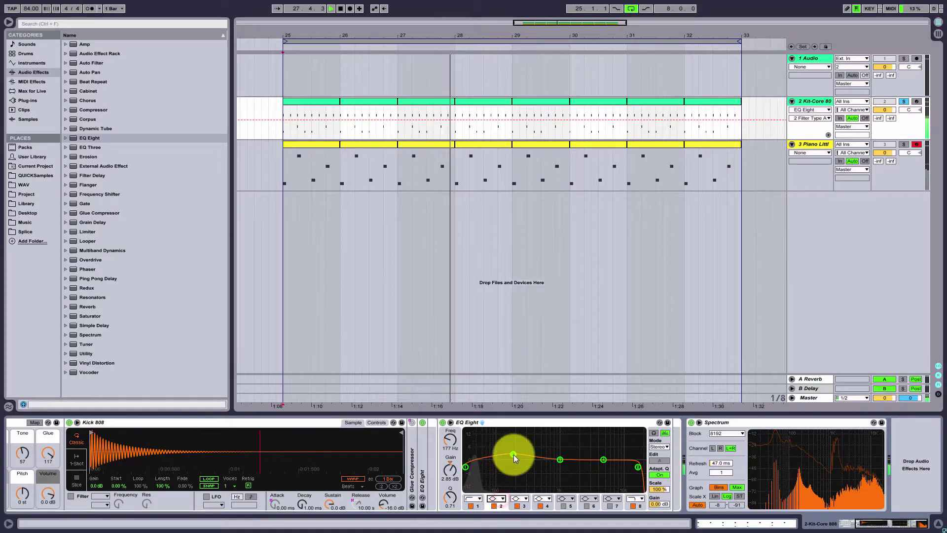
mouse_move(513, 454)
left_mouse_down()
mouse_move(516, 437)
mouse_move(476, 436)
mouse_move(535, 446)
mouse_move(617, 440)
mouse_move(600, 452)
mouse_move(598, 484)
mouse_move(479, 482)
mouse_move(522, 461)
left_mouse_up()
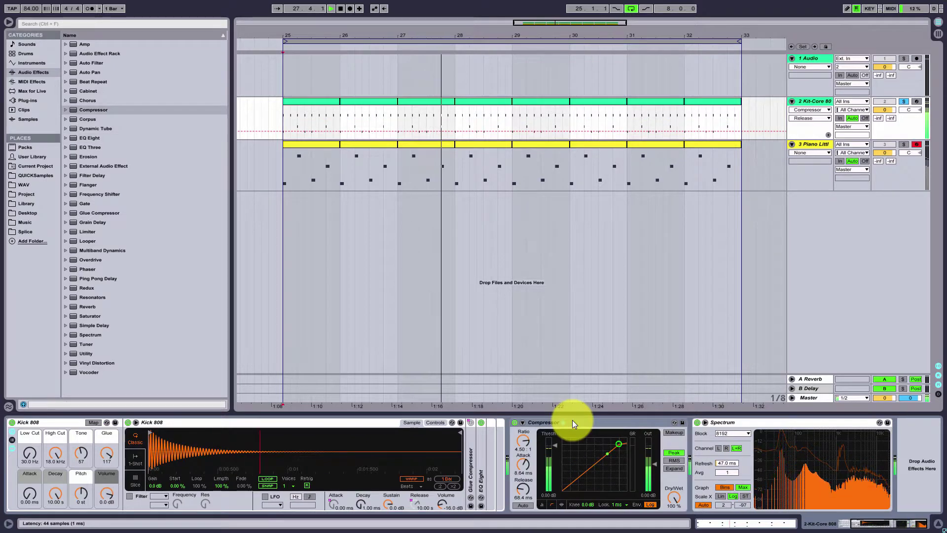
Delete the Compressor from the Kit-Core 808 track's device chain and look over the Compressor presets in the browser
left_click(572, 424)
key("Delete")
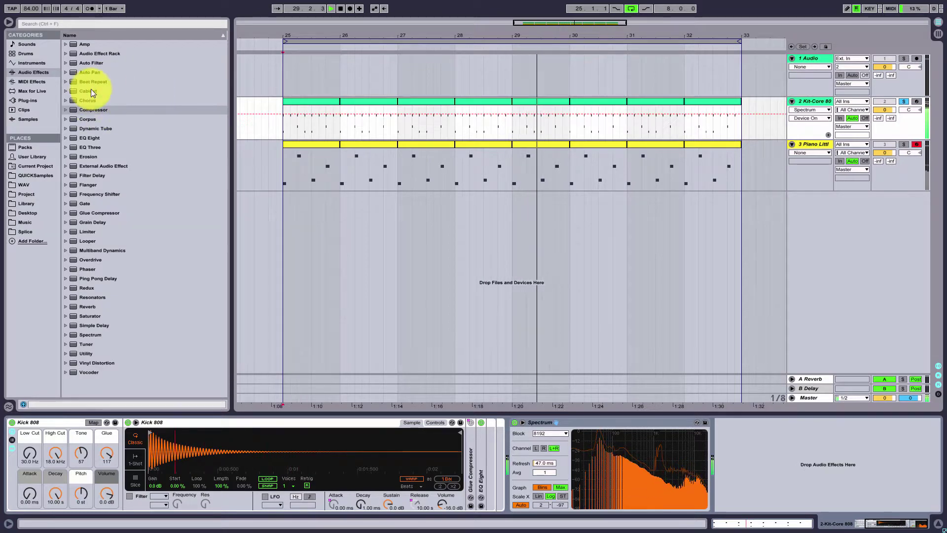
left_click(67, 110)
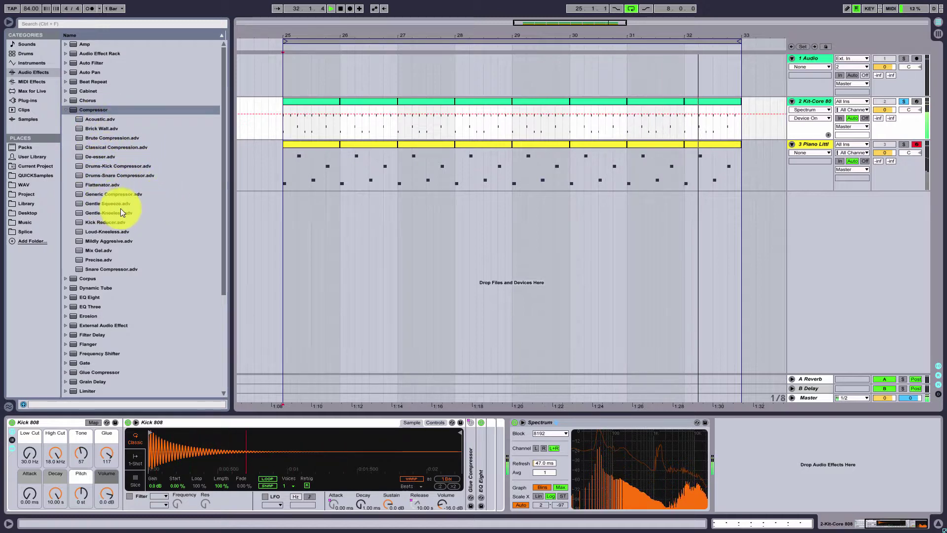
left_click(67, 109)
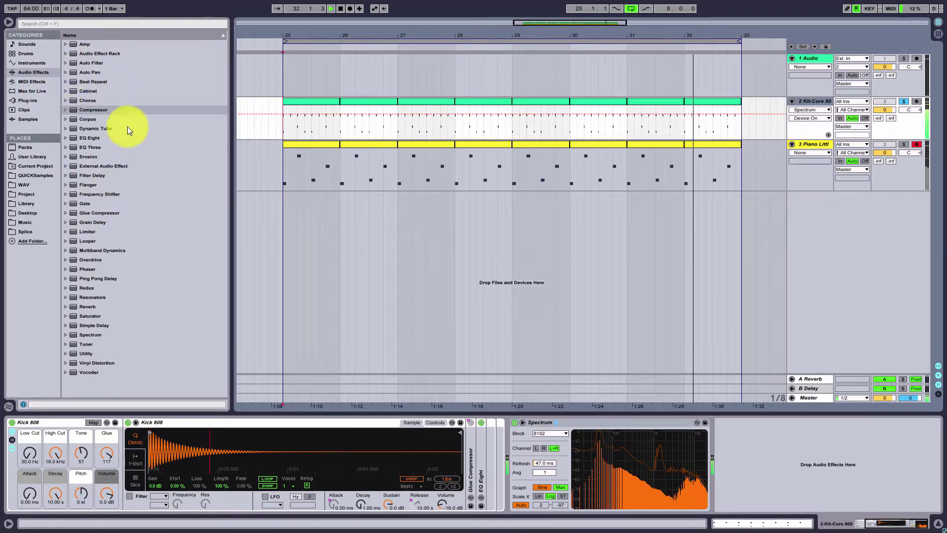
Look through the FX and INST folders of the installed plug-ins
left_click(28, 100)
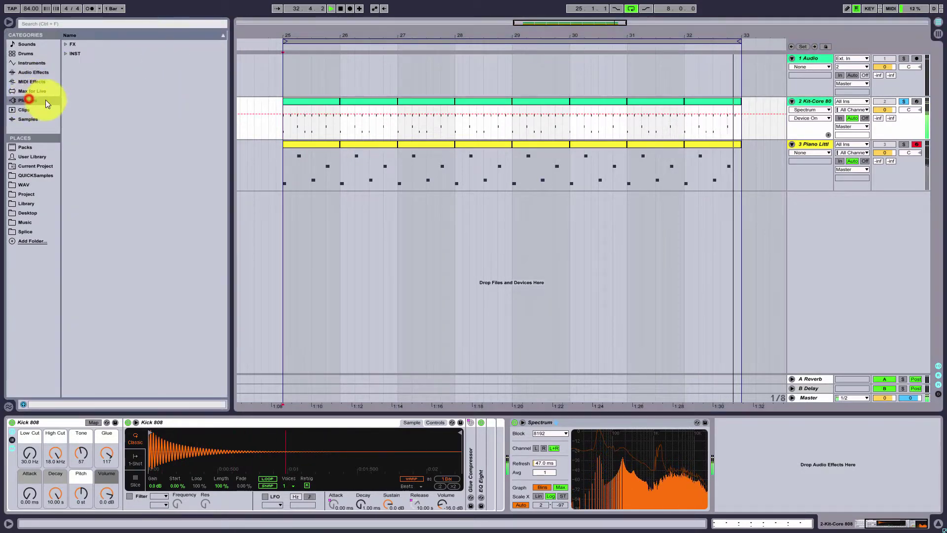
left_click(66, 45)
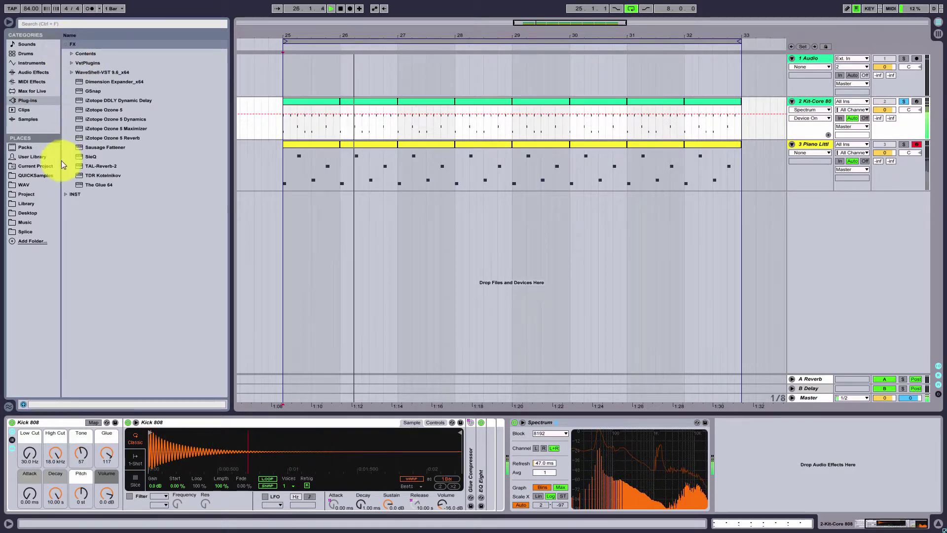
left_click(64, 193)
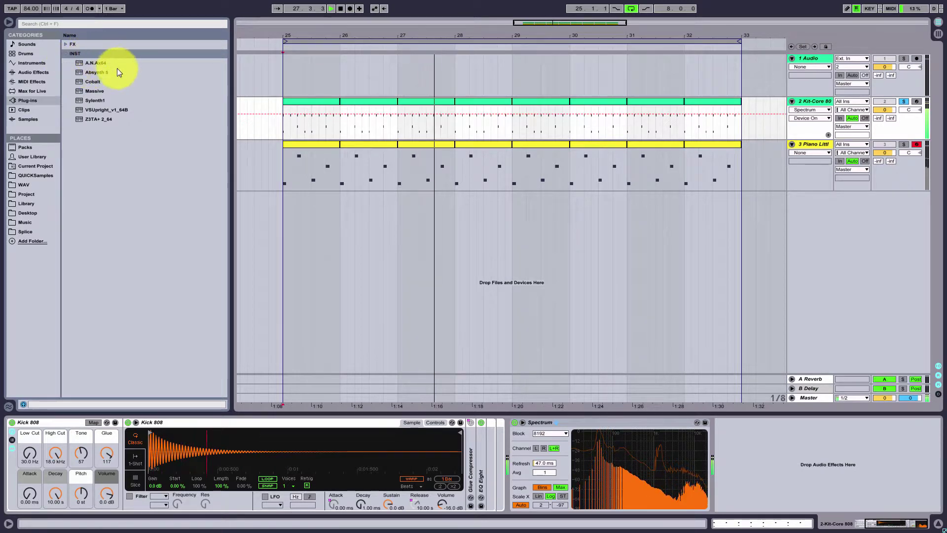
Load the Massive instrument plug-in on a new MIDI track to view its interface, and delete that track
left_click(94, 90)
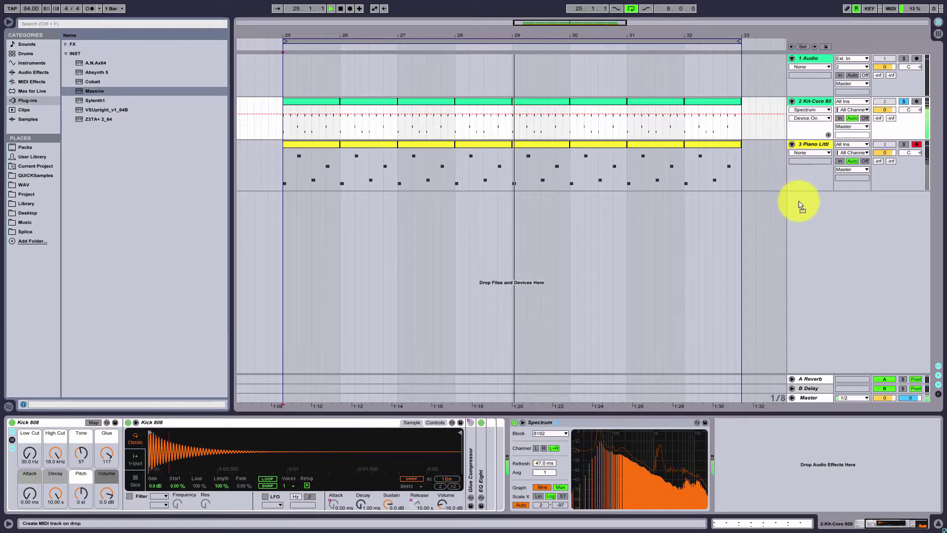
left_click_drag(471, 134, 523, 207)
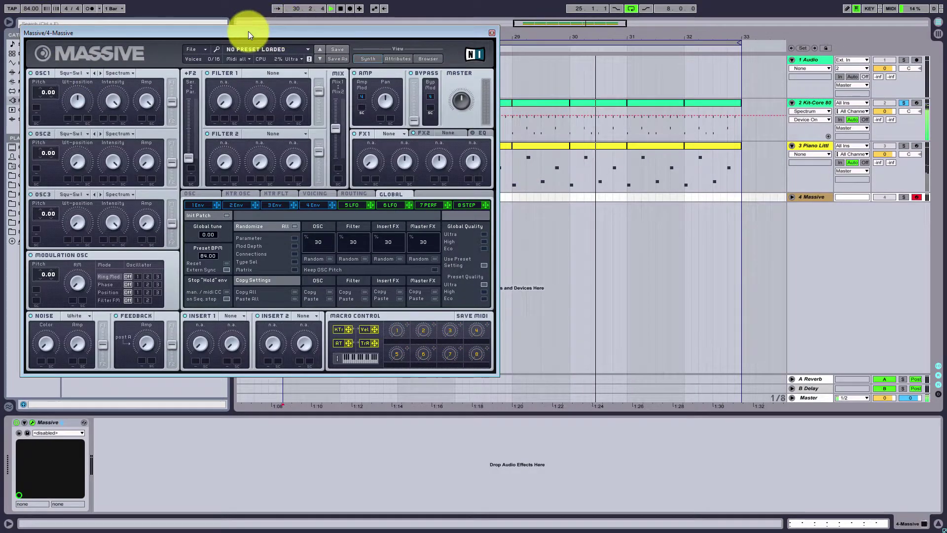
left_click_drag(247, 31, 477, 64)
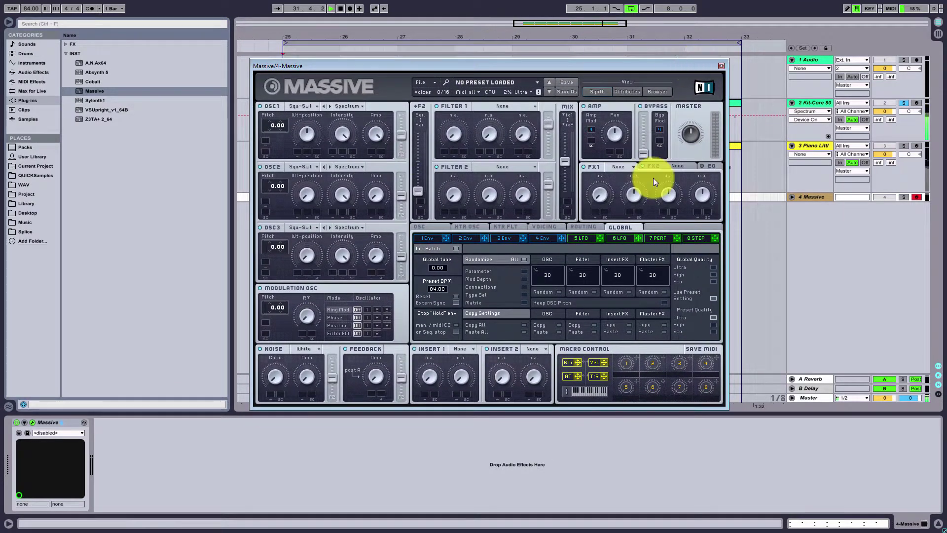
left_click(720, 65)
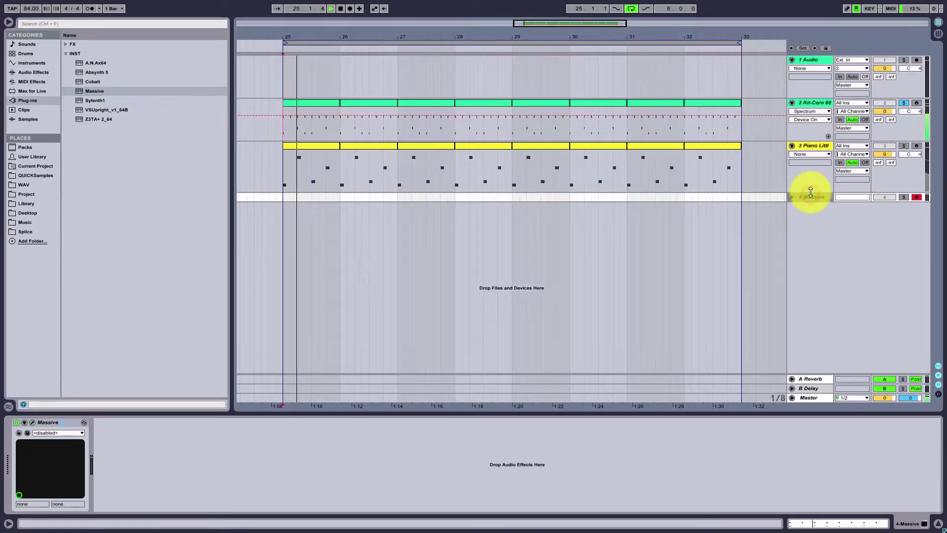
key("Delete")
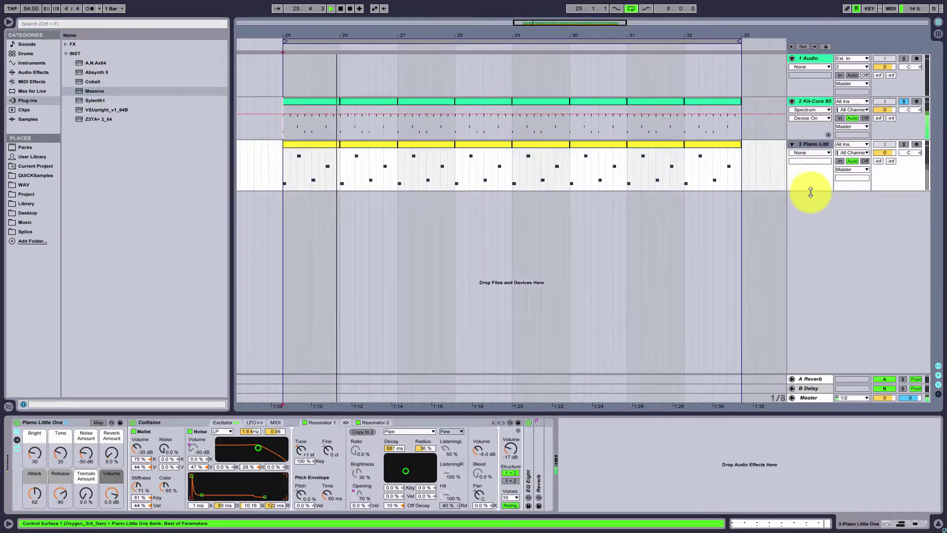
Look through the browser's Sounds, Drums, Instruments and Audio Effects categories
left_click(28, 44)
left_click(28, 63)
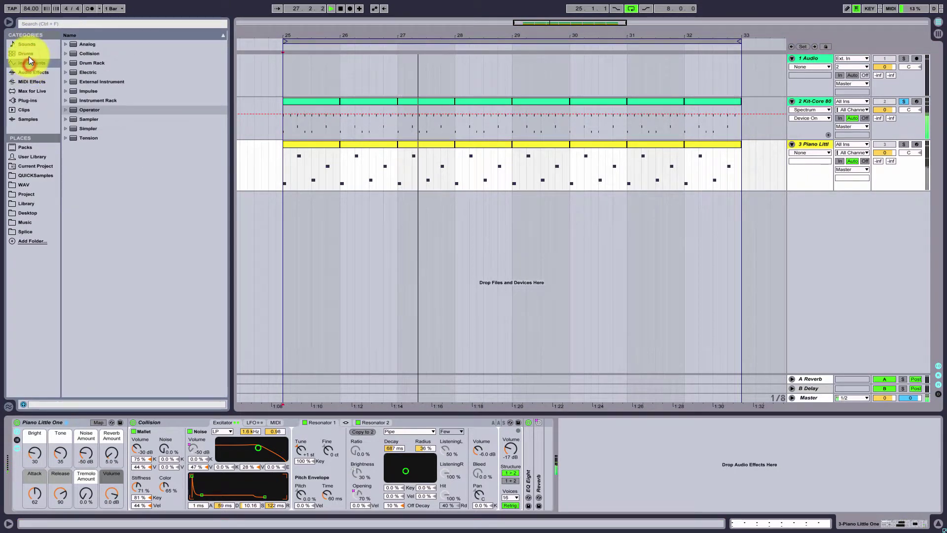
left_click(31, 53)
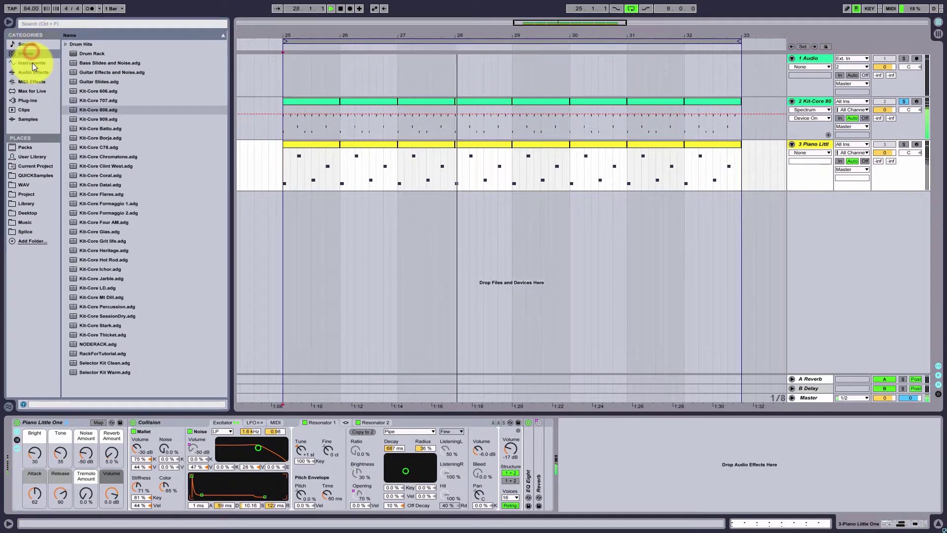
left_click(32, 63)
left_click(31, 54)
left_click(28, 45)
left_click(31, 53)
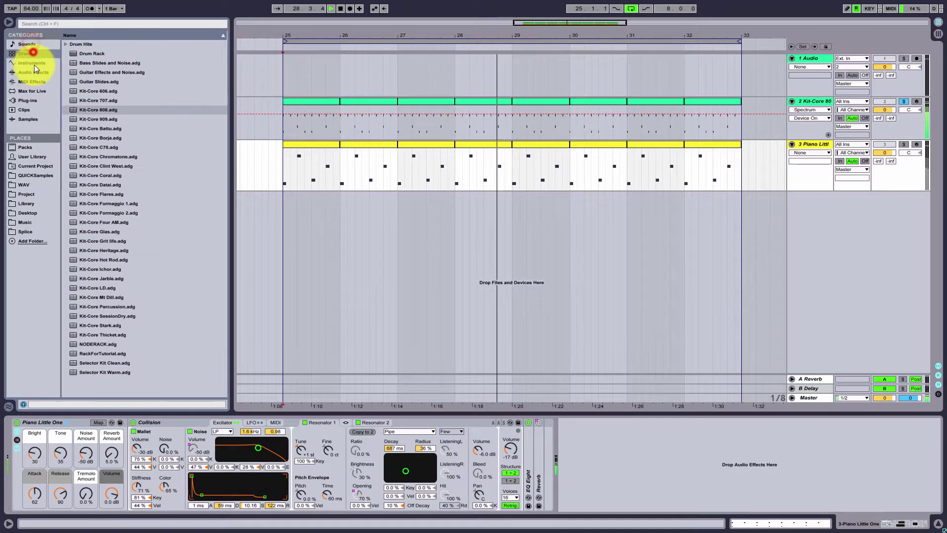
left_click(33, 63)
left_click(32, 72)
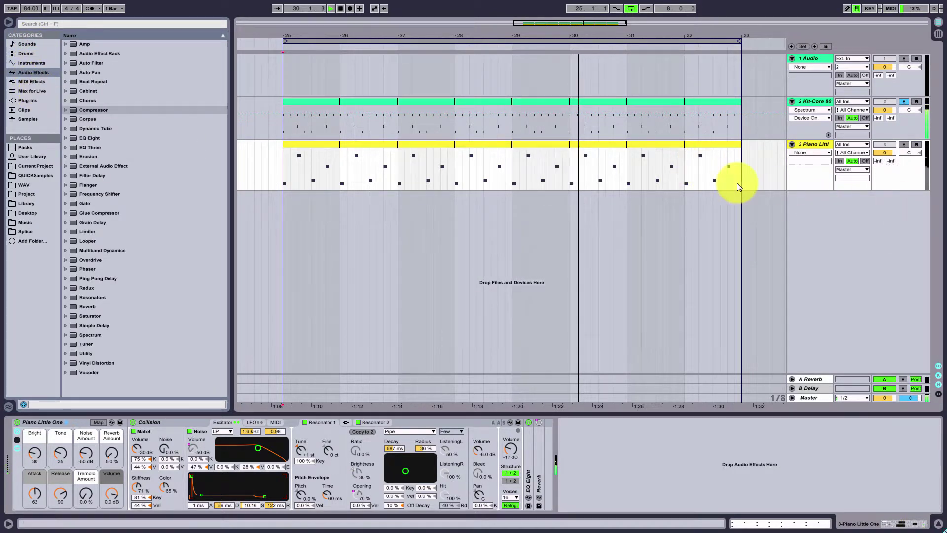
Stop the drum loop and play the song arrangement from a point in the hats track
left_click(408, 118)
key("space")
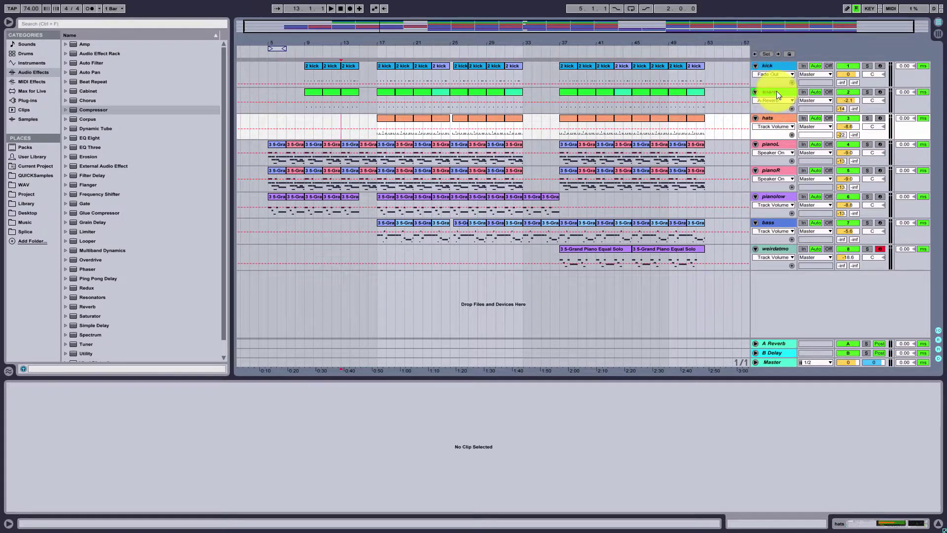
left_click(359, 130)
key("space")
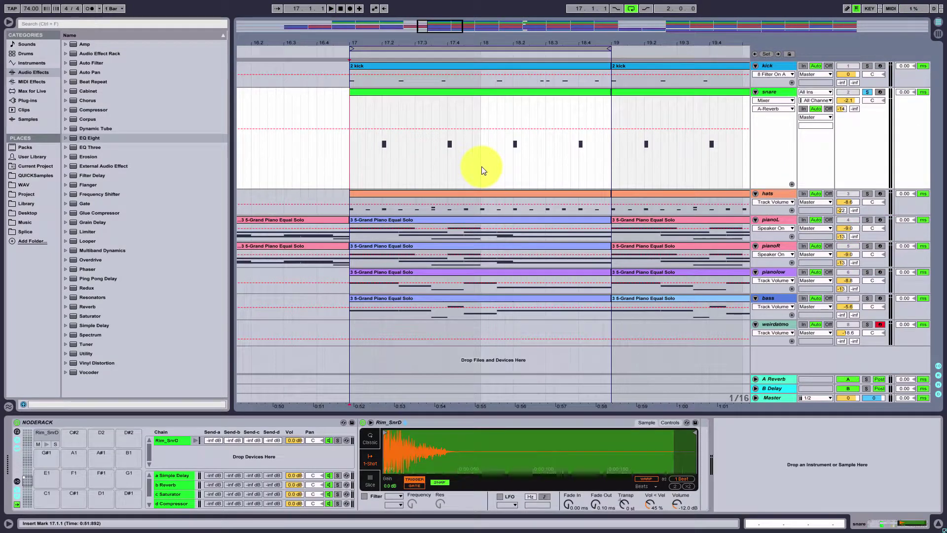
Play the soloed snare from bar 17 and add EQ Eight at the end of the snare track's device chain
left_click(346, 148)
key("space")
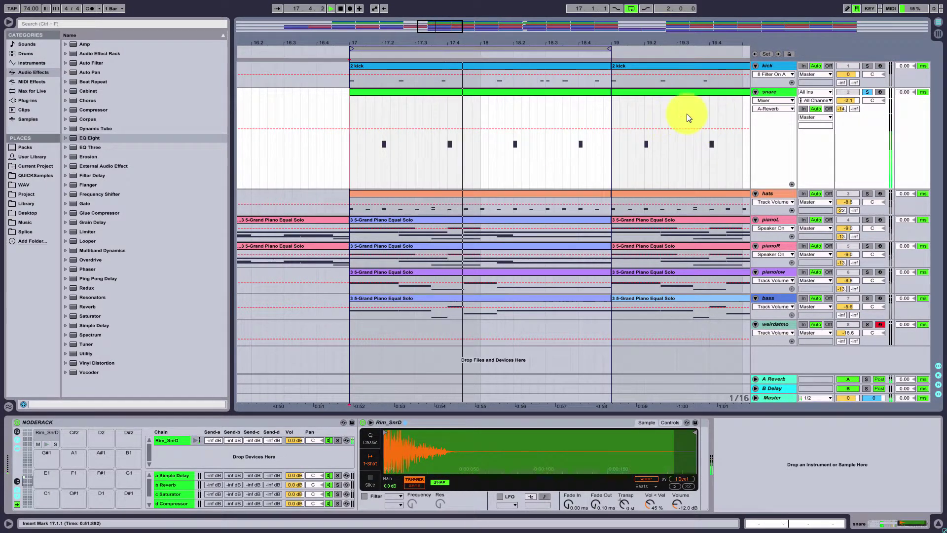
left_click(769, 131)
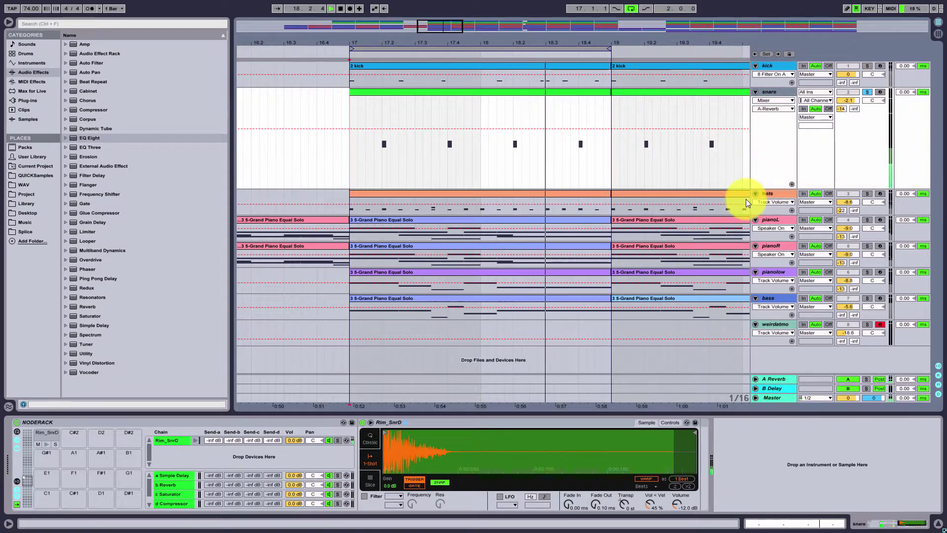
left_click(769, 452)
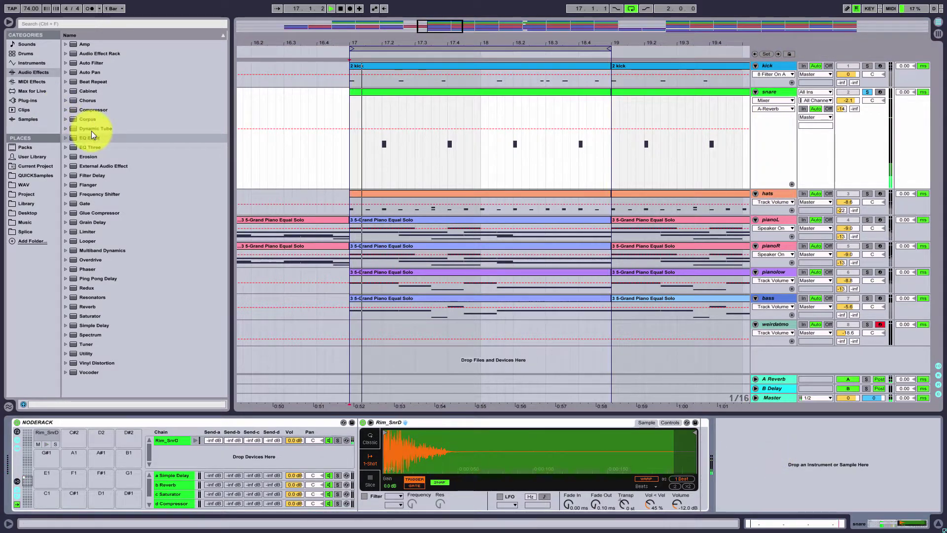
left_click_drag(70, 138, 813, 463)
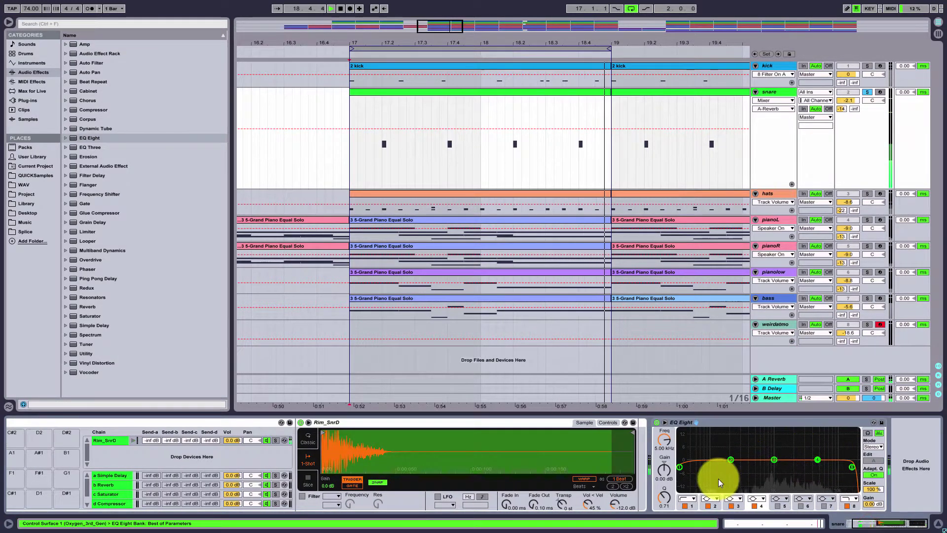
Boost EQ Eight's third band by 3.10 dB at 866 Hz with a Q of 3.76, and raise the low-cut band to 219 Hz
mouse_move(774, 458)
left_mouse_down()
mouse_move(773, 447)
mouse_move(761, 464)
left_mouse_up()
left_click_drag(663, 501, 661, 496)
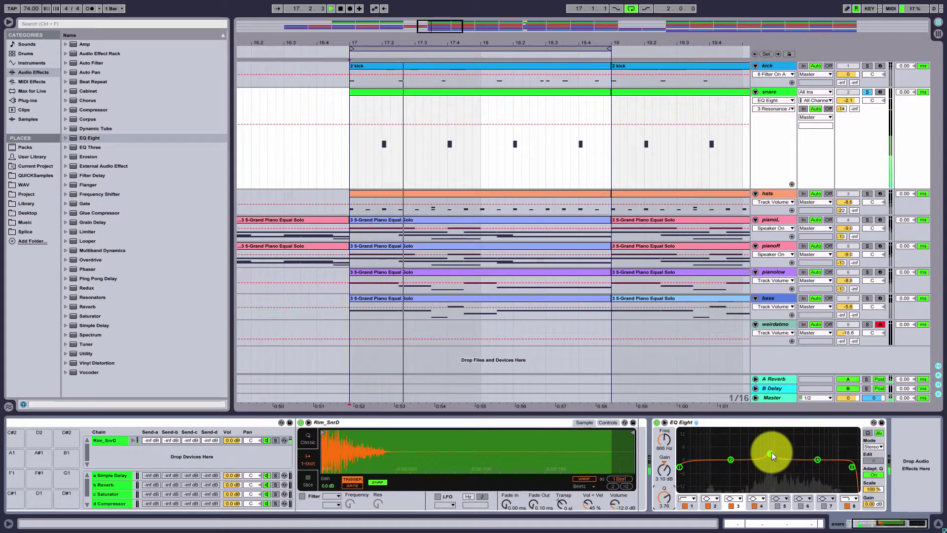
left_click(679, 466)
left_click_drag(673, 445, 663, 433)
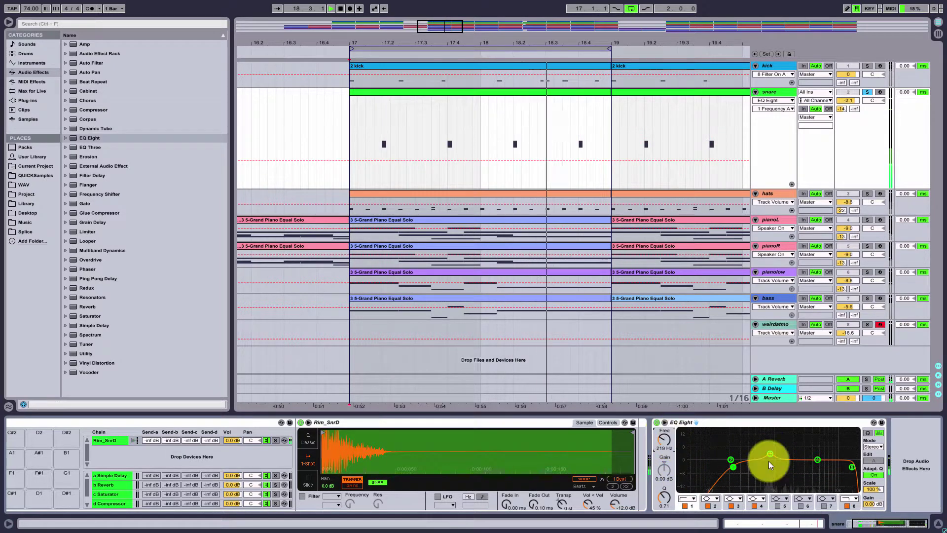
Disable EQ Eight's eighth band and turn the fourth into a high shelf boosting 3.84 dB at 5.90 kHz
left_click(853, 506)
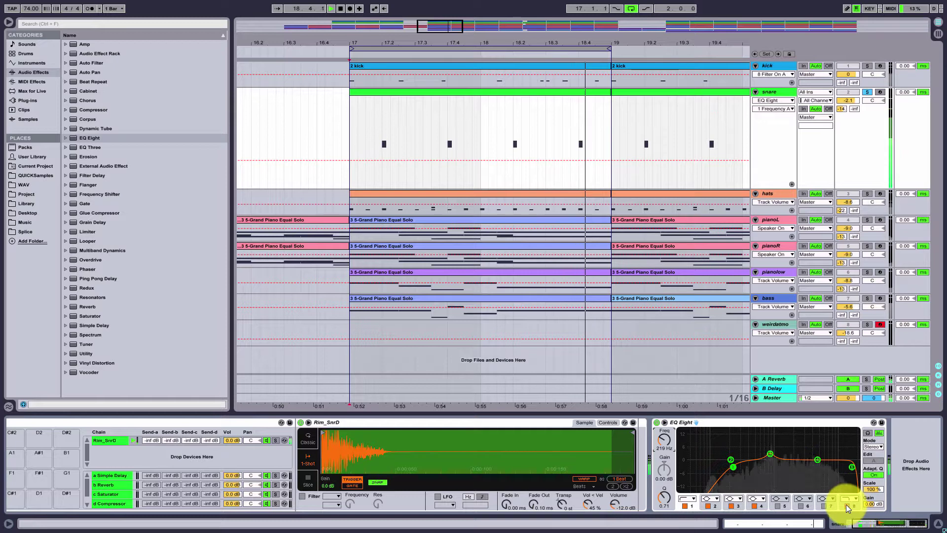
left_click(756, 498)
left_click(759, 478)
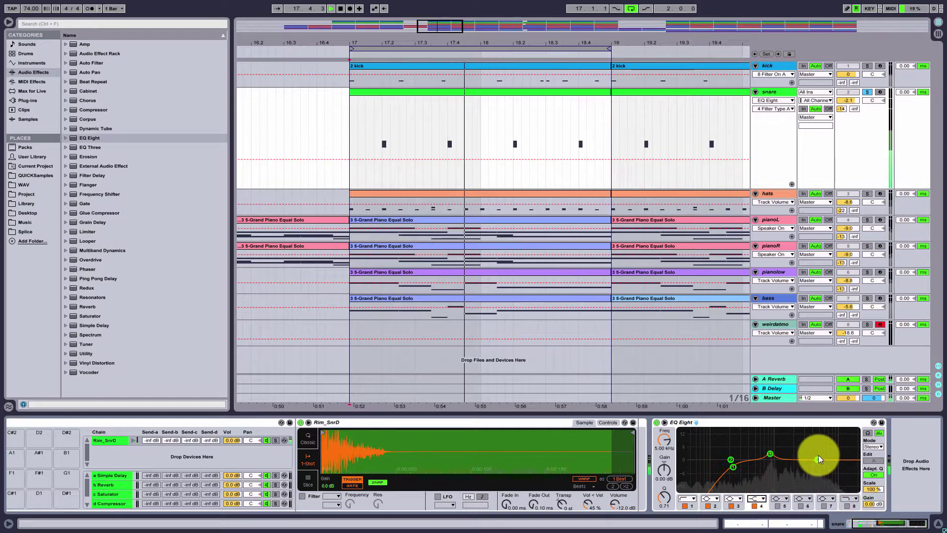
left_click_drag(817, 459, 822, 452)
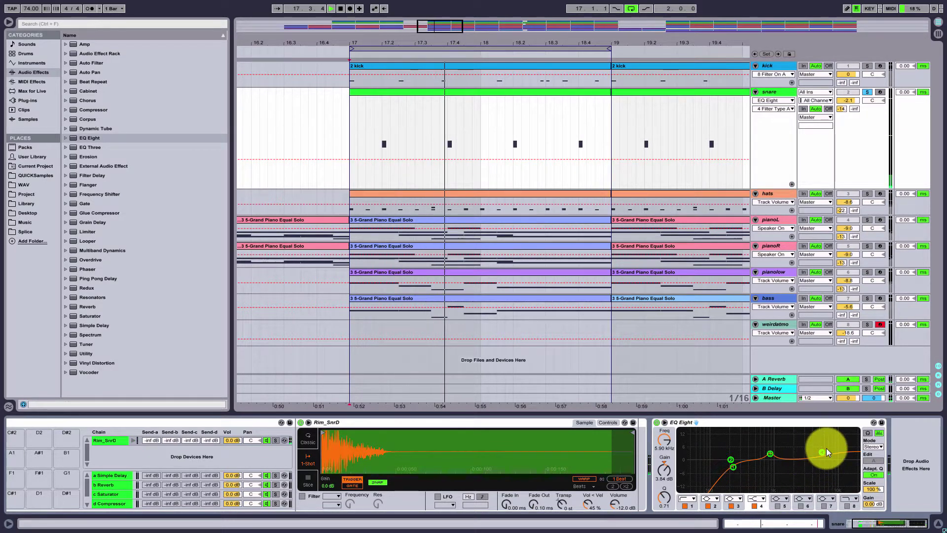
key("space")
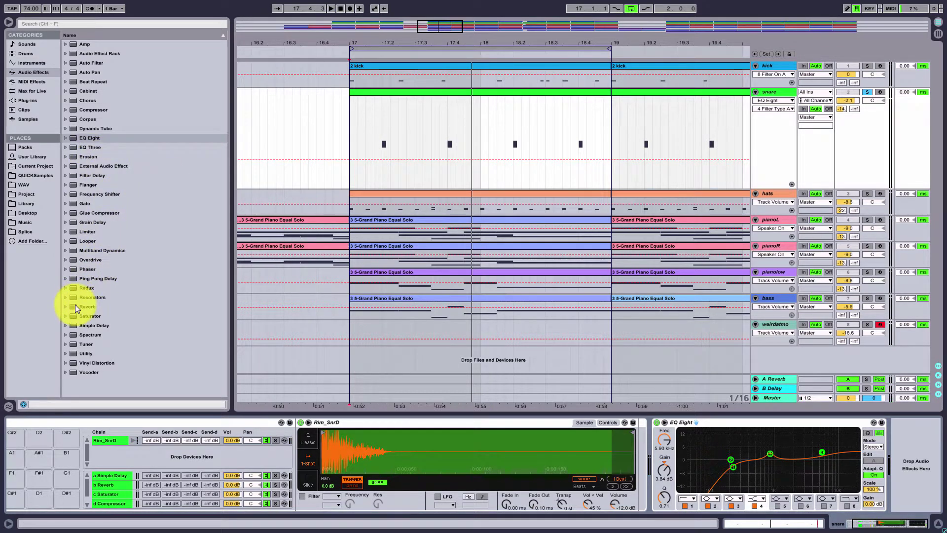
Add Reverb after EQ Eight on the snare with Dry/Wet at 23 % and Decay Time at 1.68 s
left_click_drag(74, 306, 724, 463)
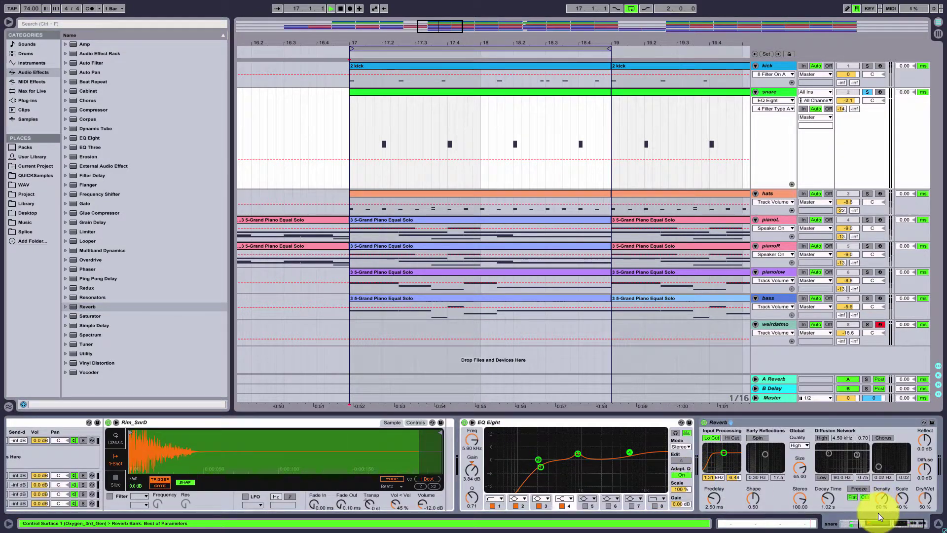
left_click_drag(875, 495, 874, 500)
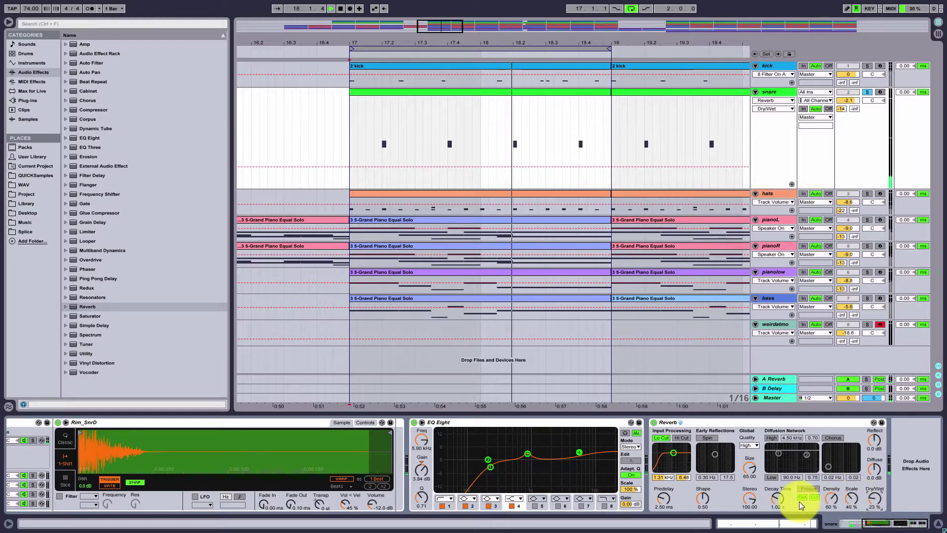
left_click(778, 506)
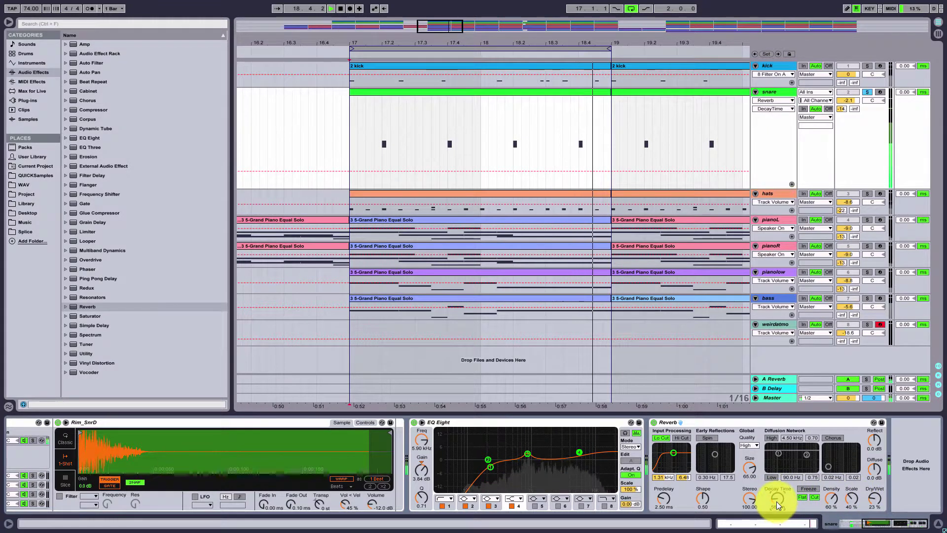
left_click_drag(780, 503, 777, 496)
key("space")
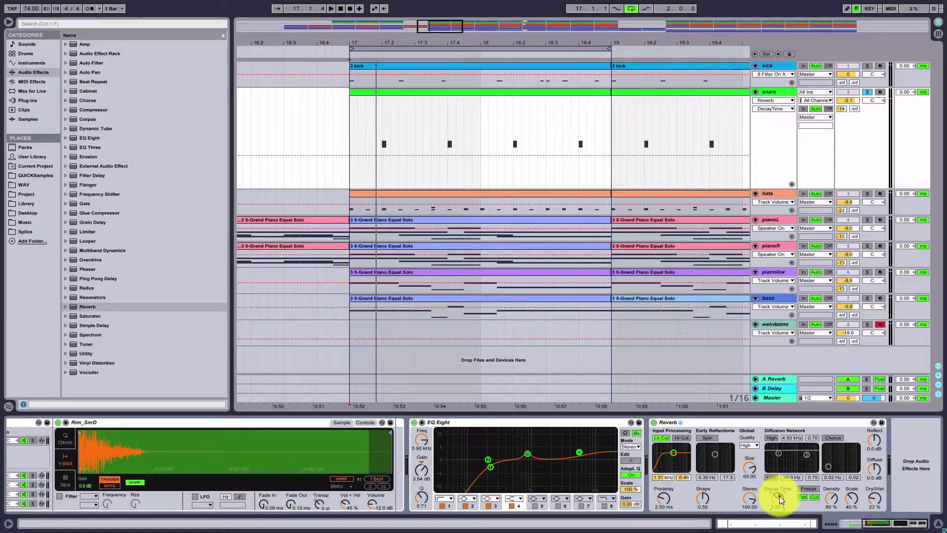
Readjust the snare Reverb while listening, setting Decay Time to 541 ms and Dry/Wet to 34 %
left_click(875, 499)
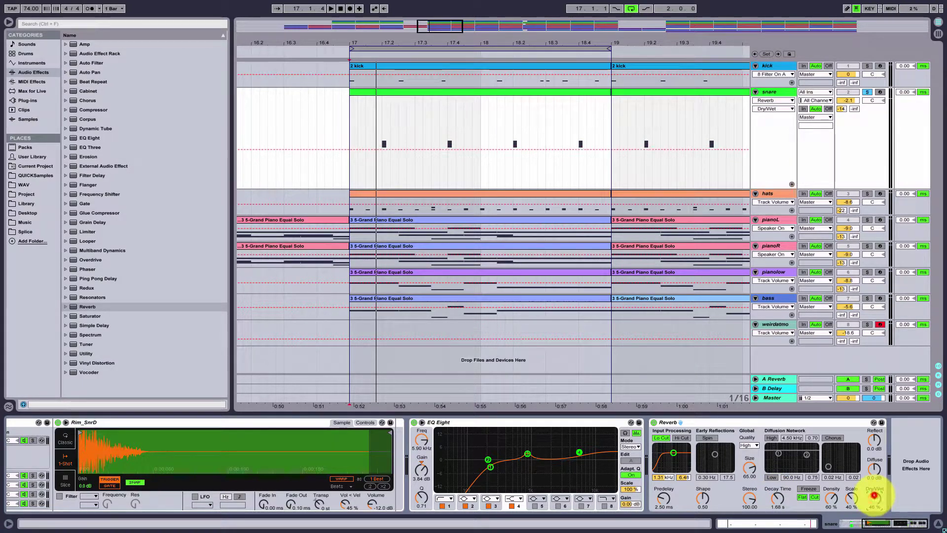
left_click_drag(876, 499, 877, 505)
left_click(777, 498)
key("space")
left_click_drag(777, 498, 778, 497)
left_click_drag(877, 499, 876, 501)
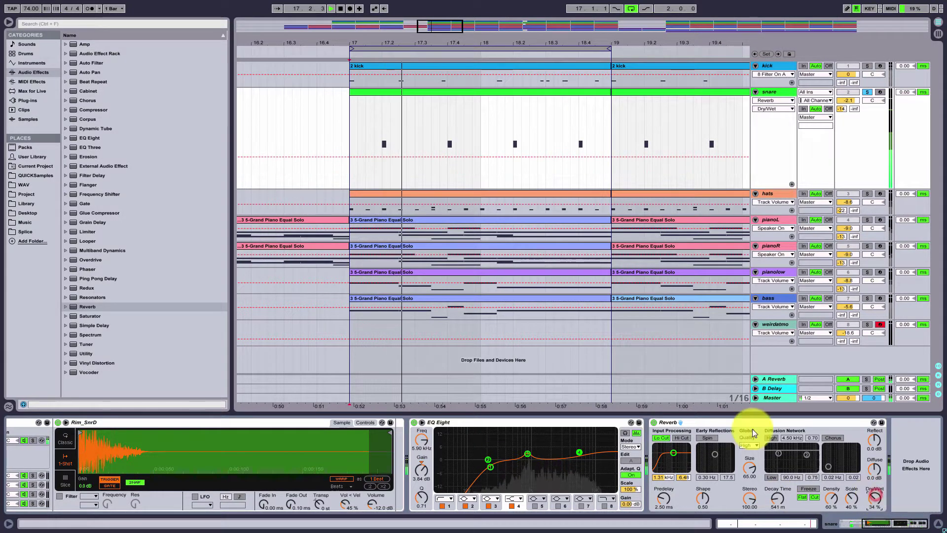
Stop playback and fold the EQ Eight and Reverb devices in the snare's chain
key("space")
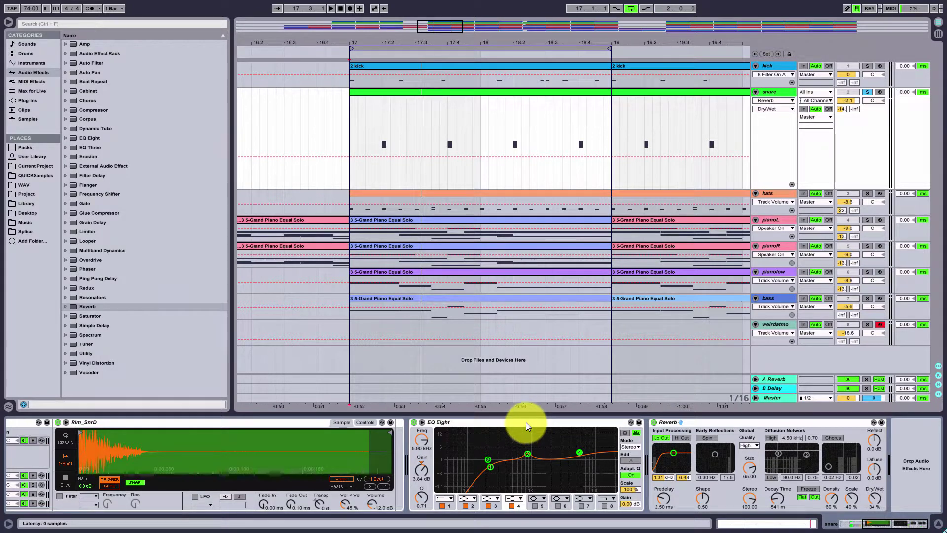
double_click(502, 425)
double_click(502, 424)
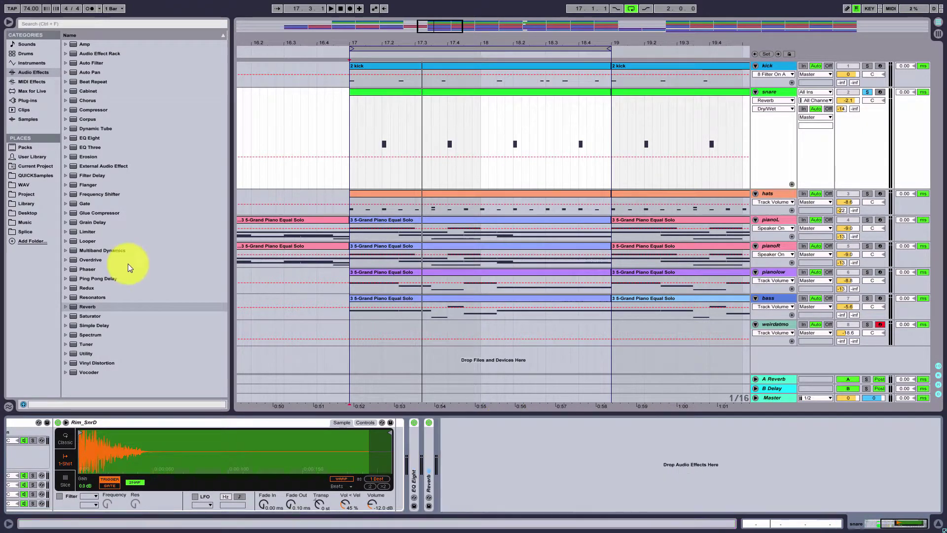
Insert Saturator between EQ Eight and Reverb in the snare's chain and switch off its Soft Clip and Color options
left_click_drag(420, 473, 420, 446)
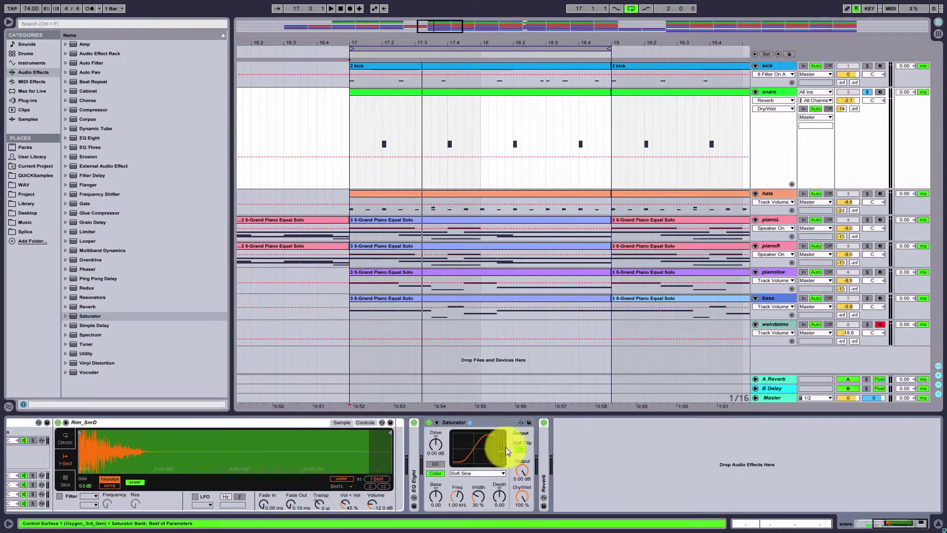
left_click(521, 449)
left_click(523, 454)
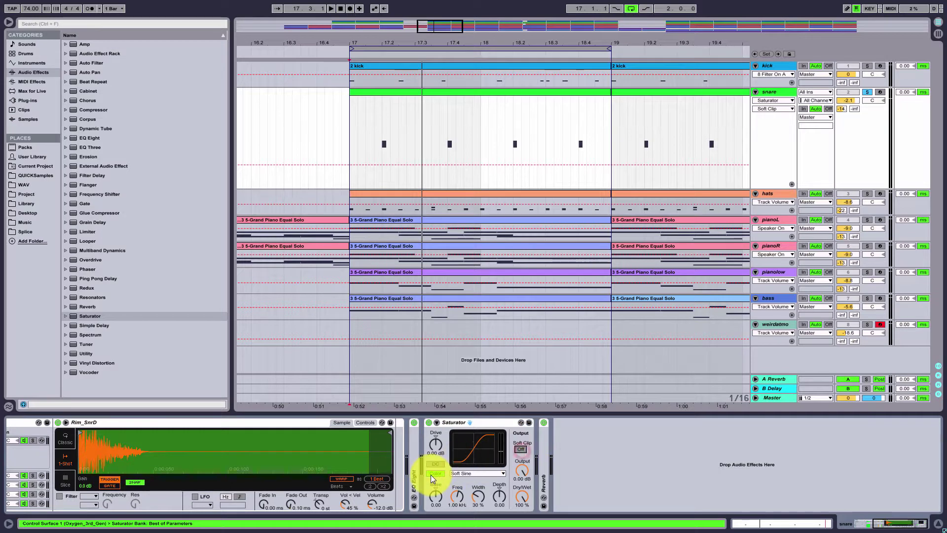
left_click(435, 473)
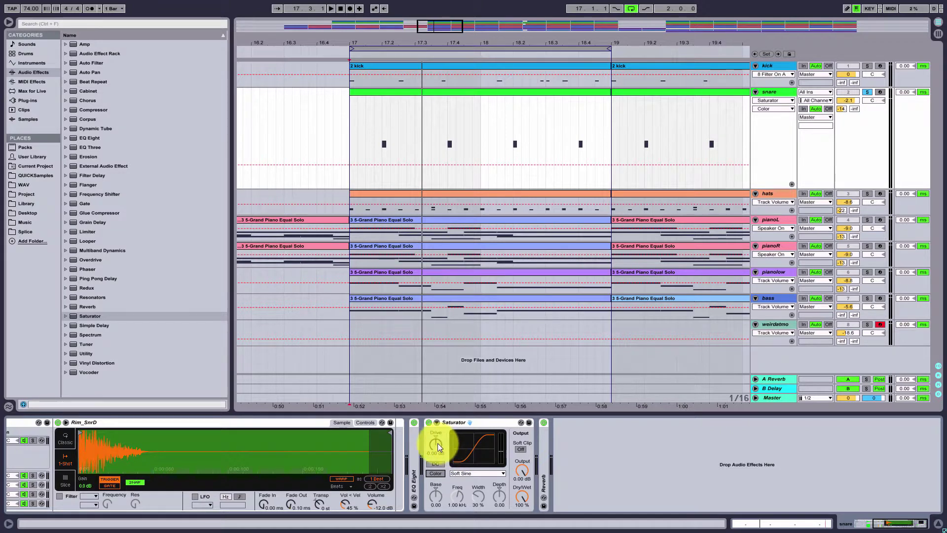
Set the Saturator's Drive to 3.43 dB and Dry/Wet to about 64 % while listening, finishing with playback stopped and the device folded
left_click_drag(437, 443, 437, 433)
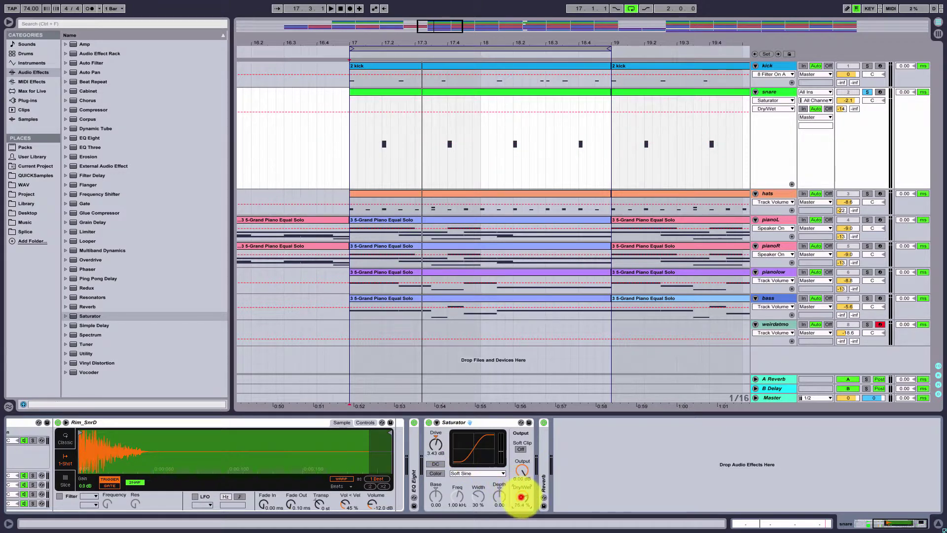
left_click_drag(520, 496, 521, 501)
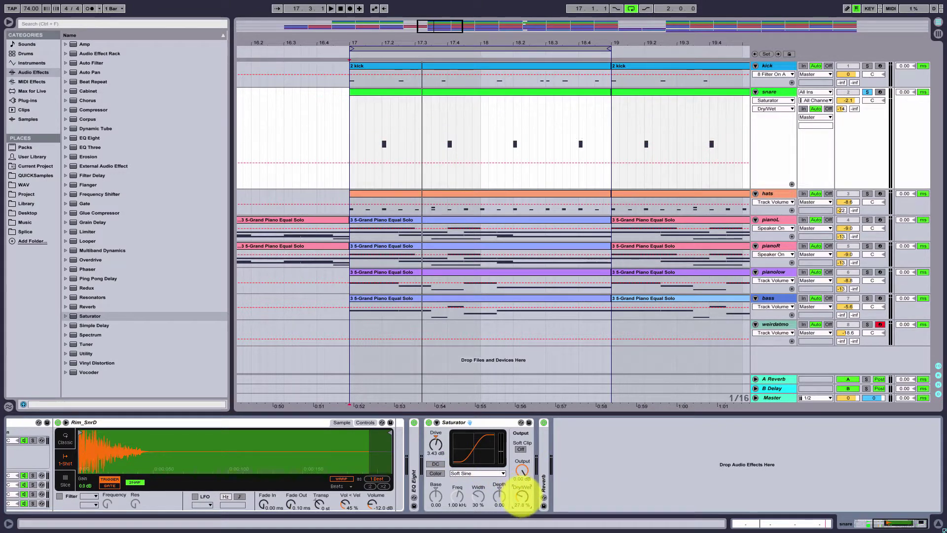
key("space")
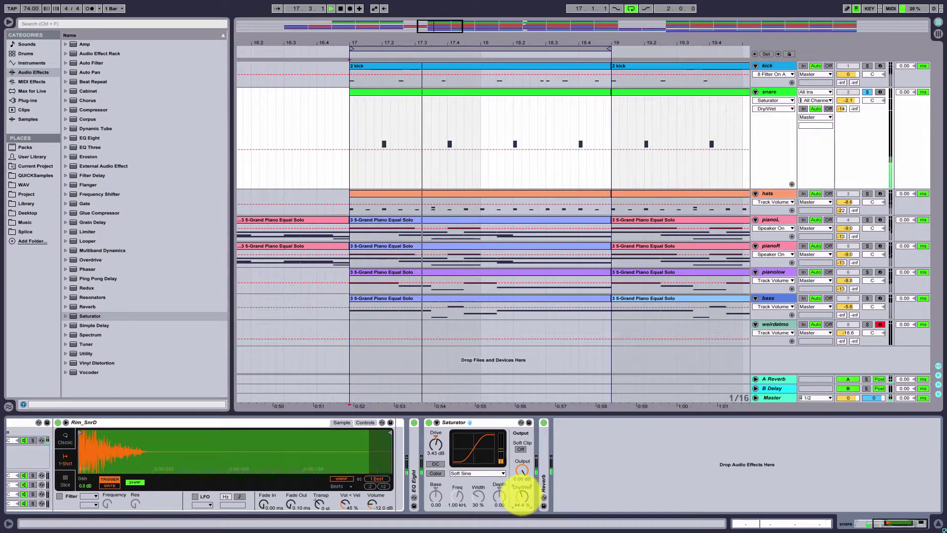
left_click_drag(522, 500, 522, 493)
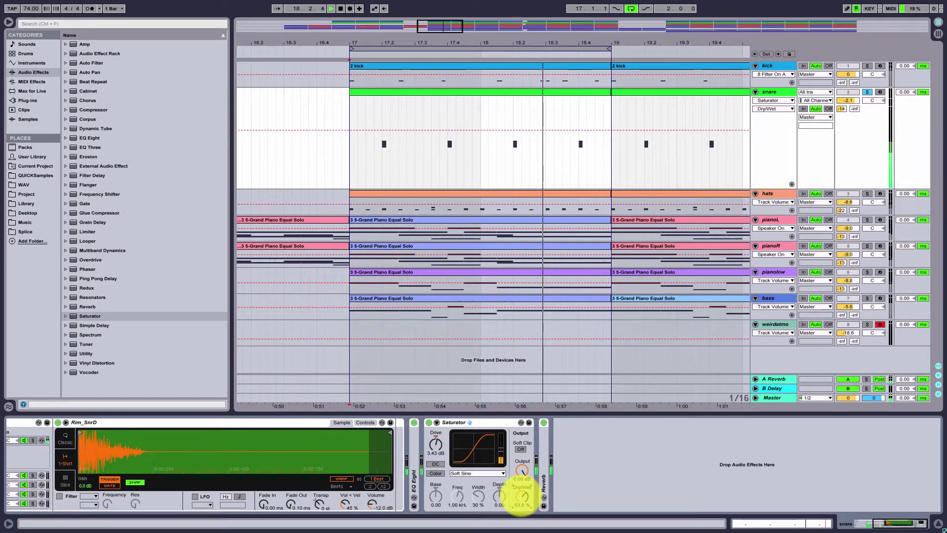
double_click(462, 421)
key("space")
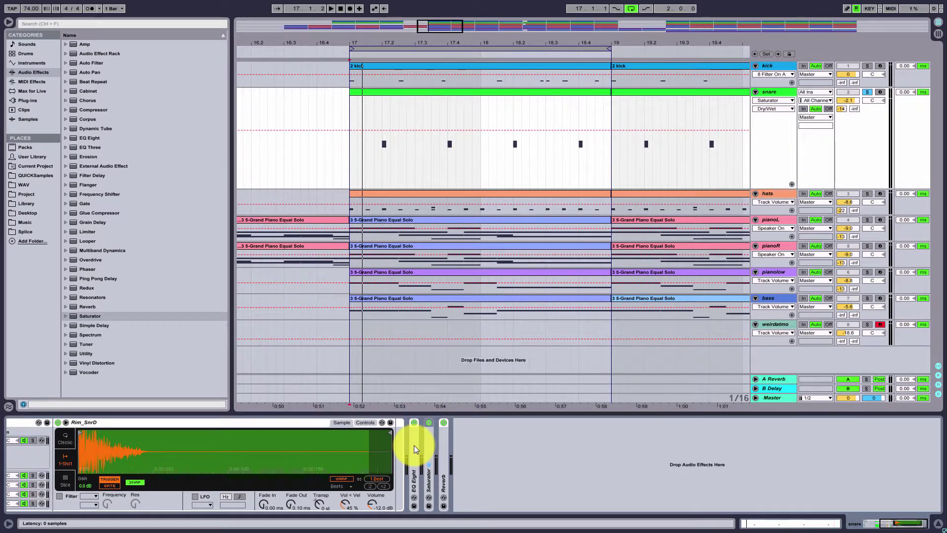
Group the snare's EQ Eight, Saturator and Reverb into an Audio Effect Rack and compare the sound with the rack bypassed and active
left_click(414, 445)
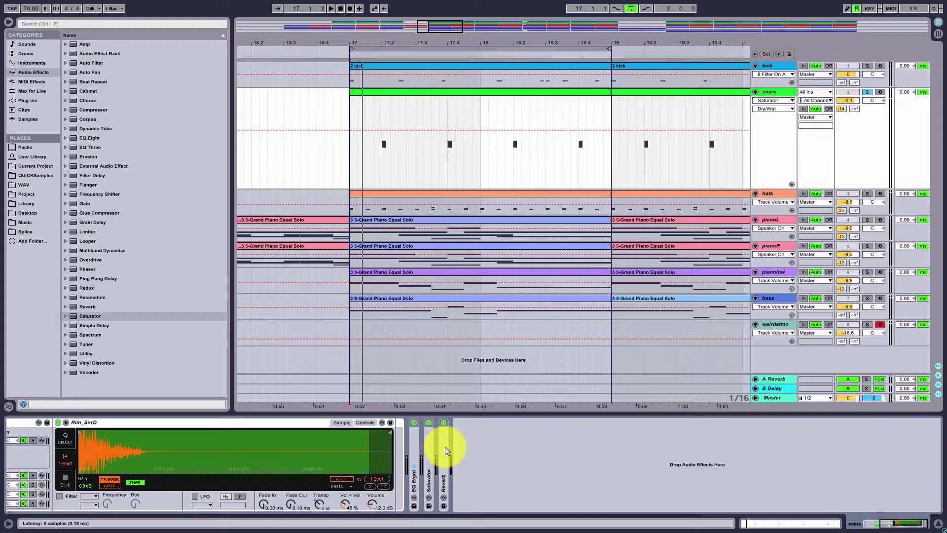
key("ctrl+g")
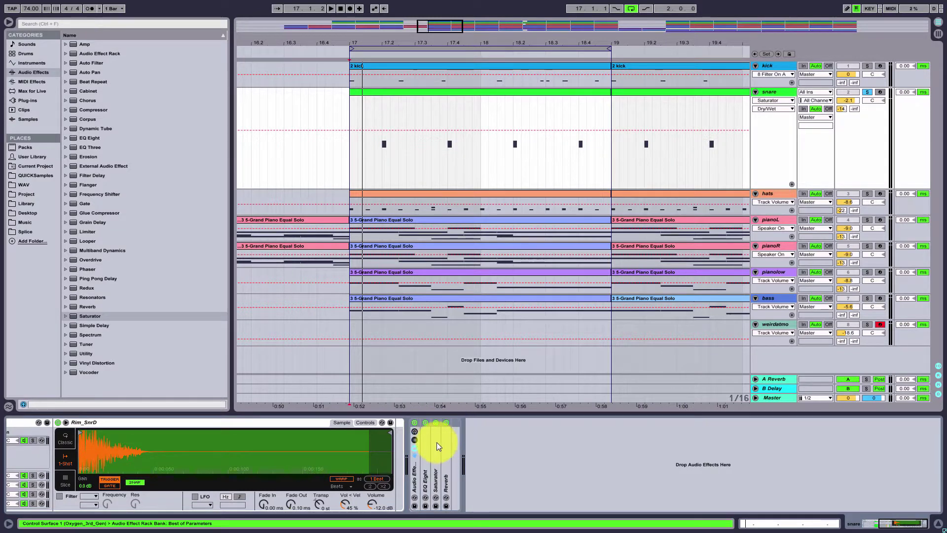
left_click(414, 463)
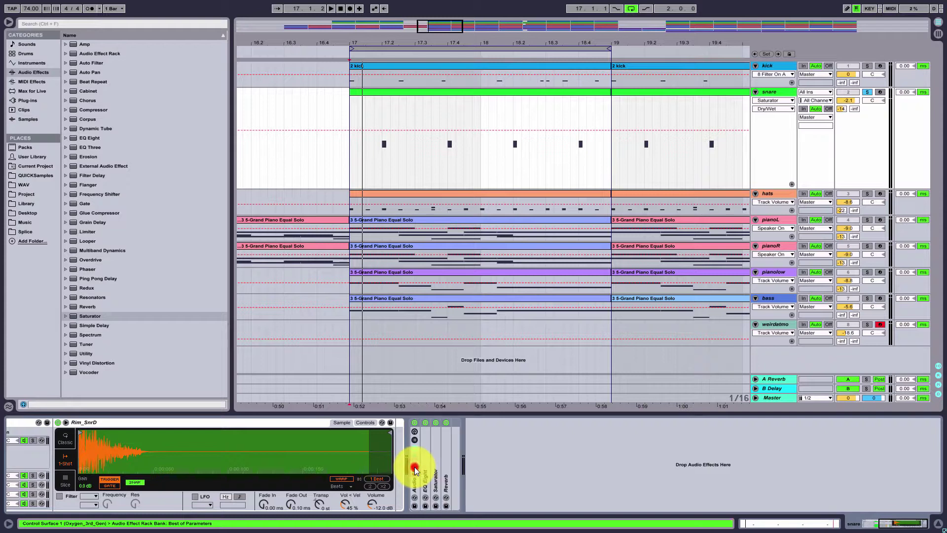
left_click(415, 422)
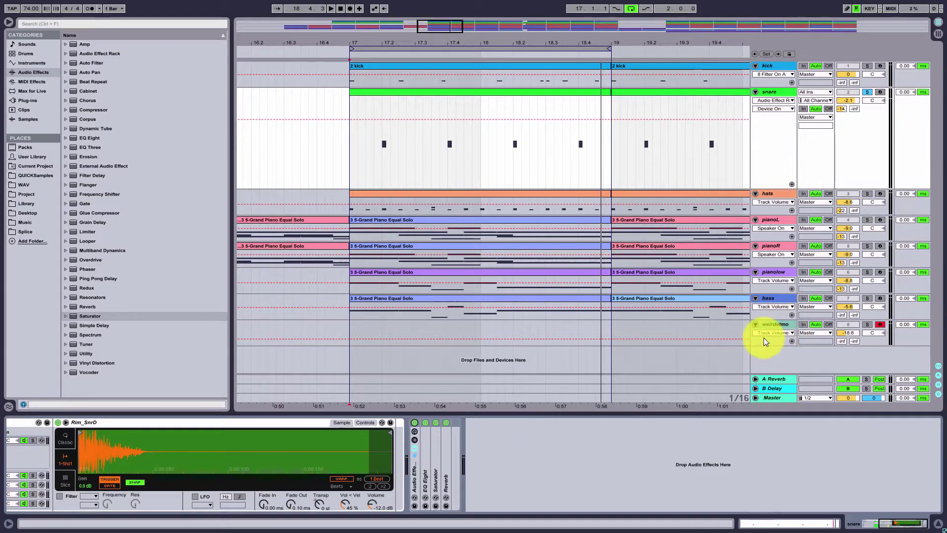
Reduce the snare track to a compact height in the arrangement and turn off its solo
left_click(780, 353)
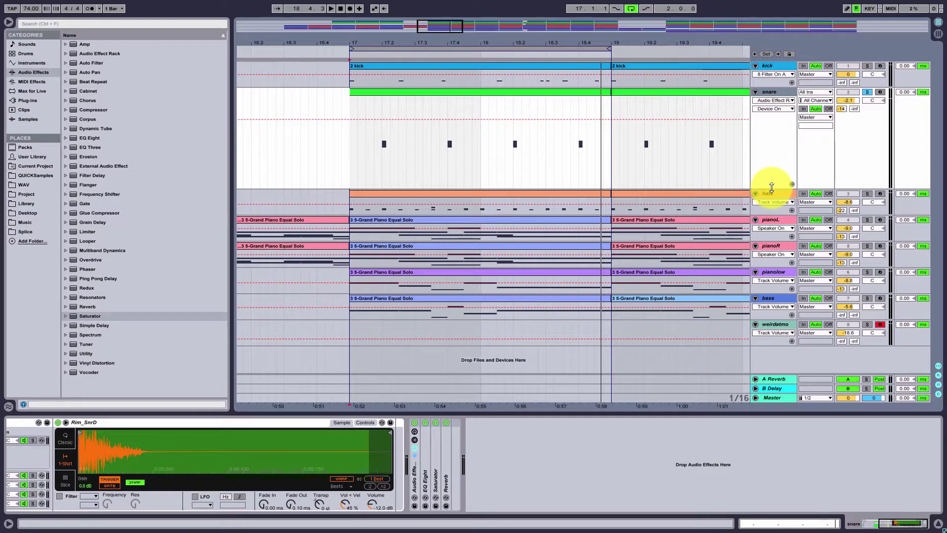
left_click_drag(768, 190, 756, 110)
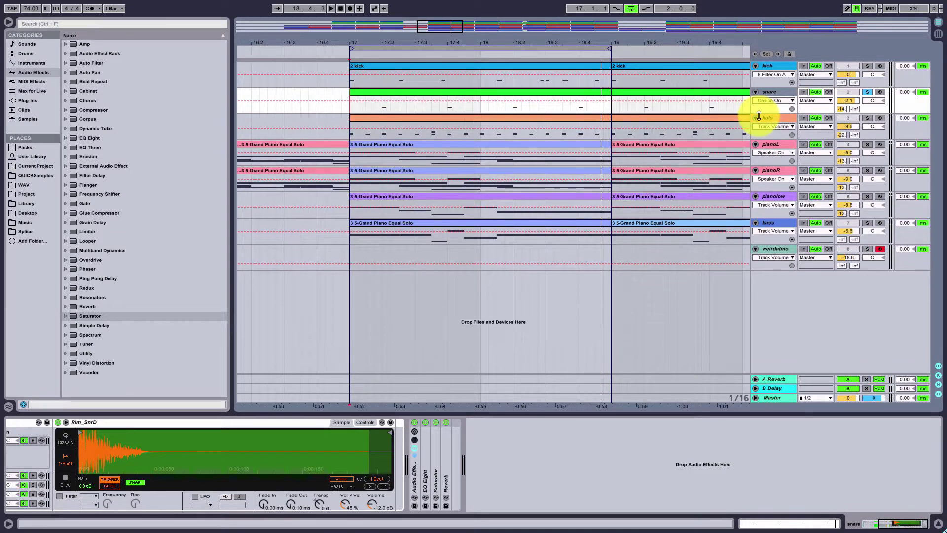
left_click_drag(439, 30, 437, 27)
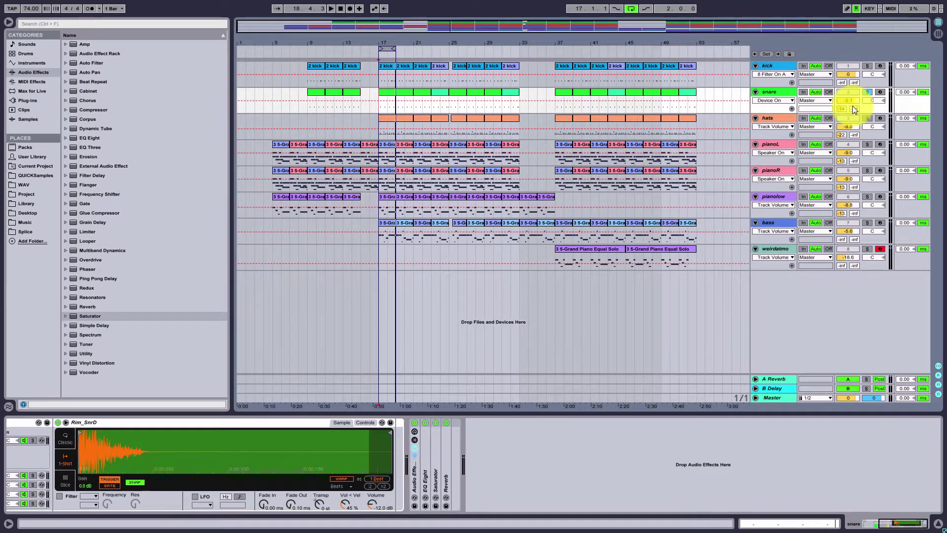
left_click(866, 92)
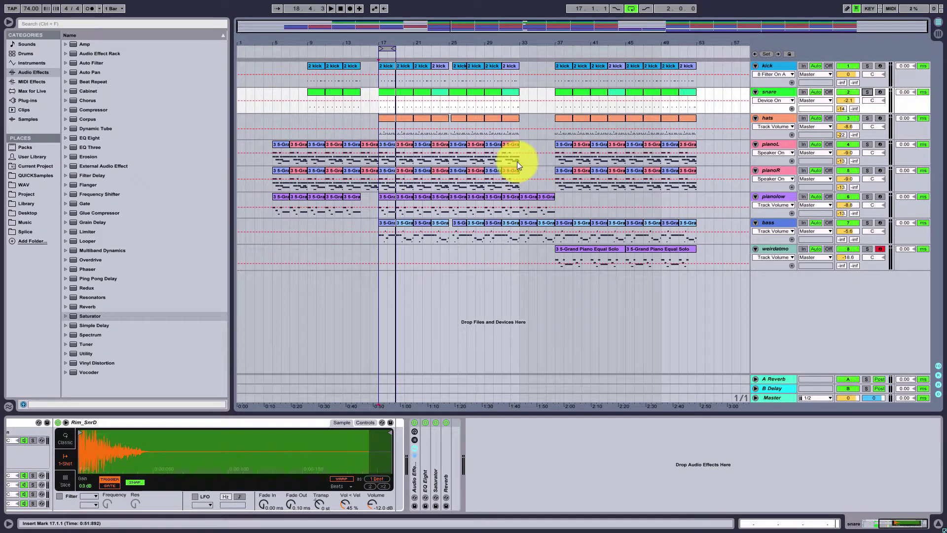
left_click(418, 25)
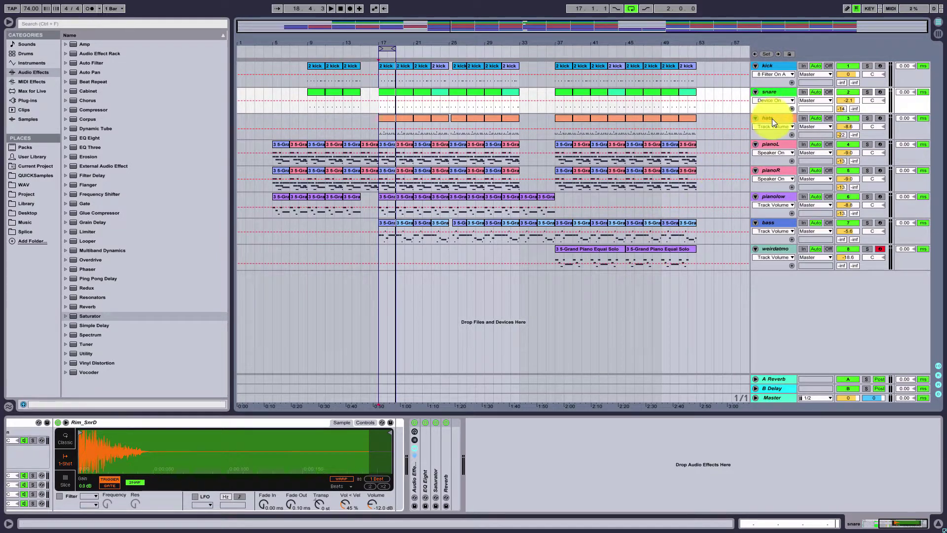
Select the whole song across all eight tracks from bar 3 to bar 55 and leave full-screen mode
left_click(389, 254)
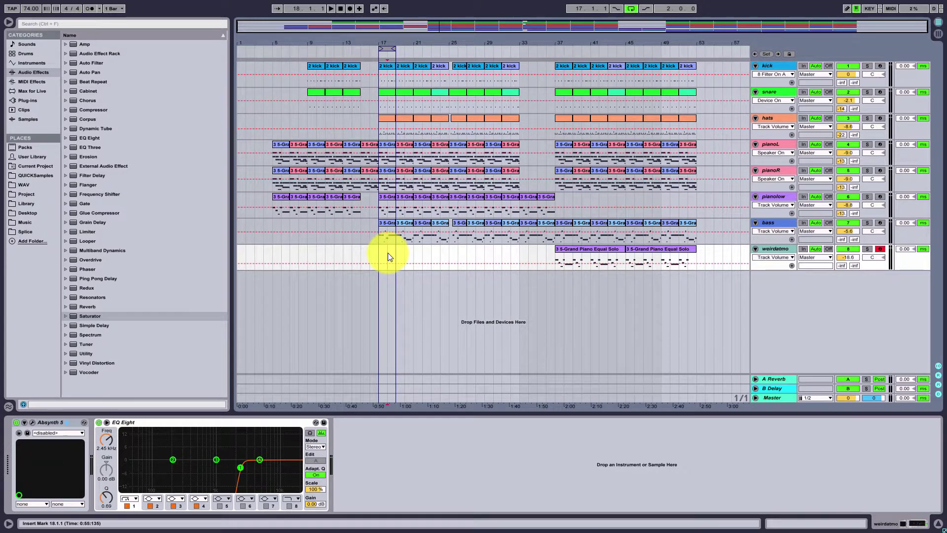
left_click(326, 244)
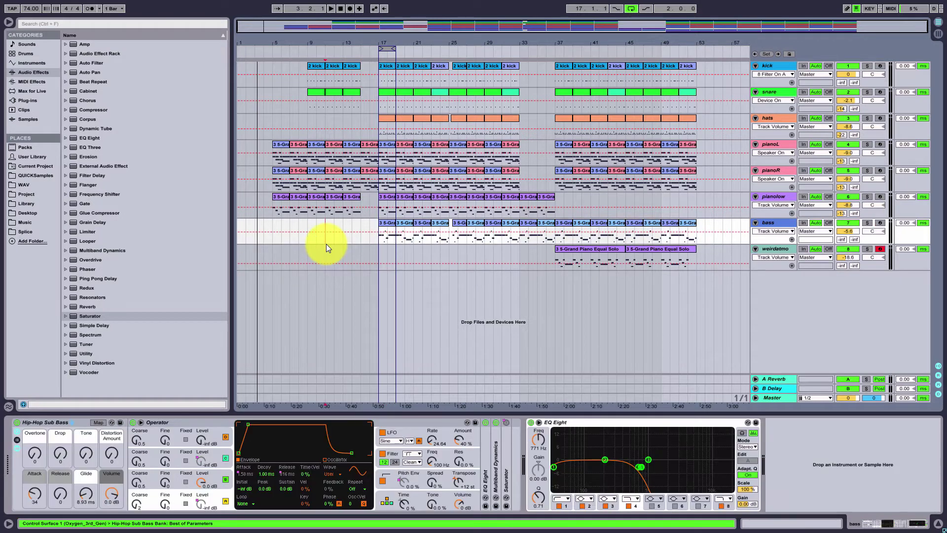
left_click(257, 240)
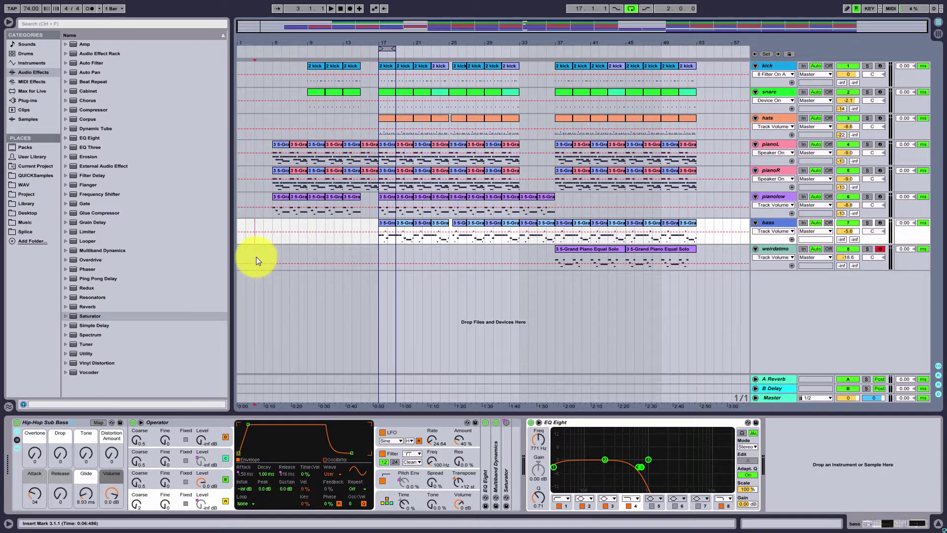
left_click(256, 257)
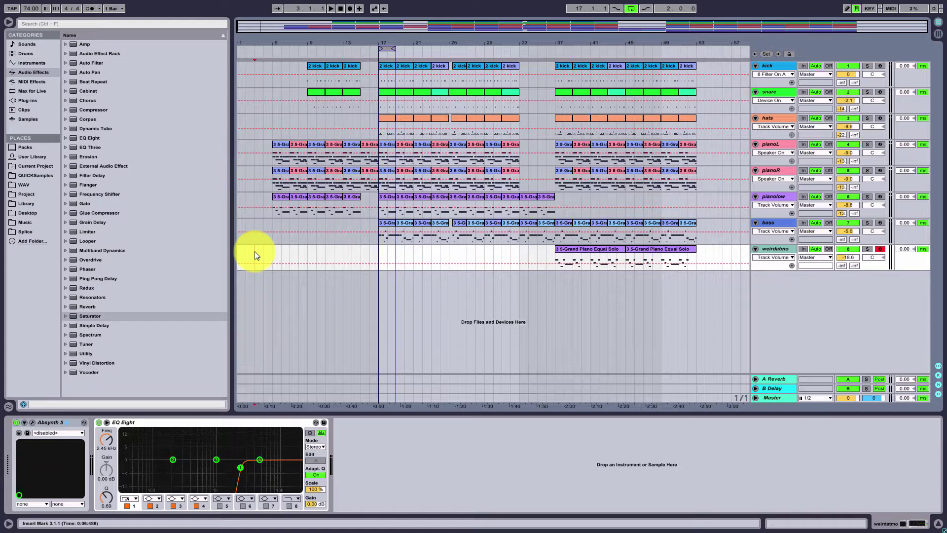
left_click_drag(255, 250, 716, 46)
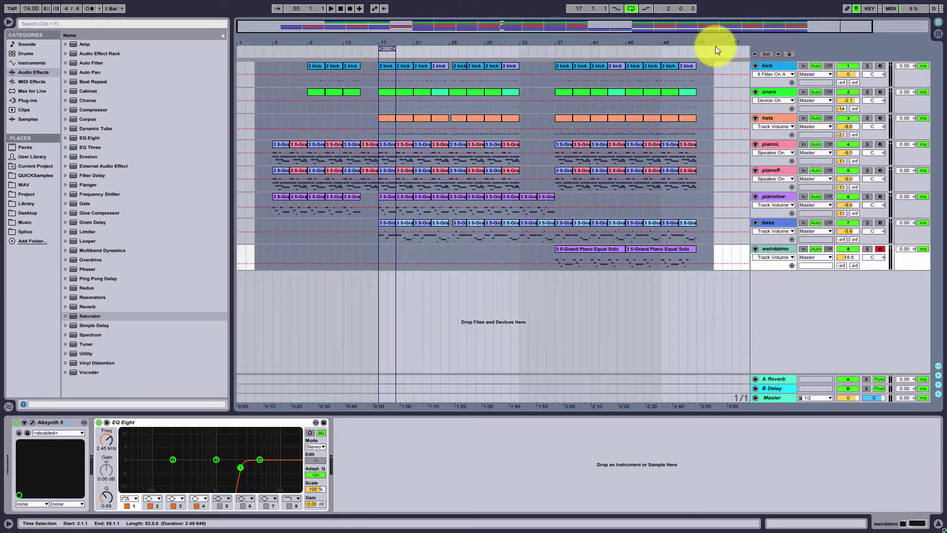
key("F11")
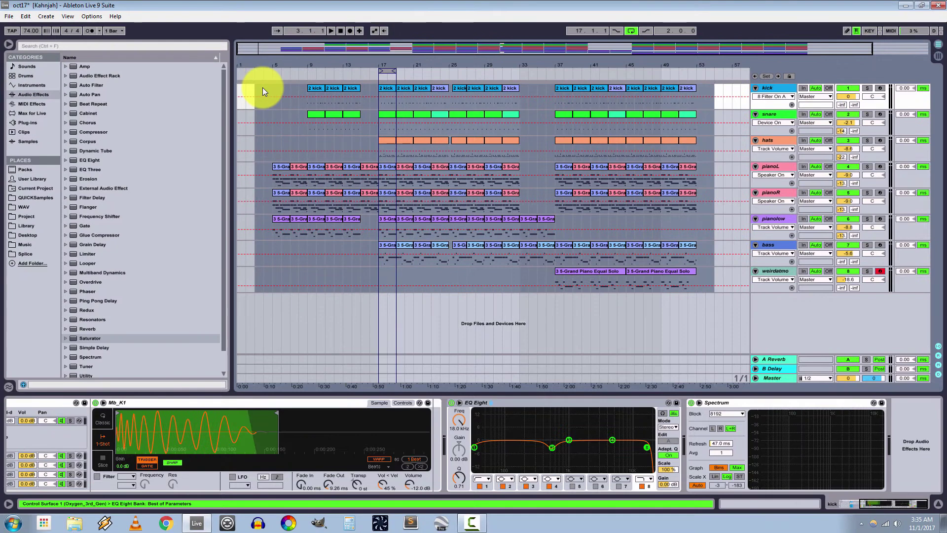
Examine the Export Audio/Video settings for the selected Master range and the WAV save dialog, cancelling without exporting
left_click(7, 17)
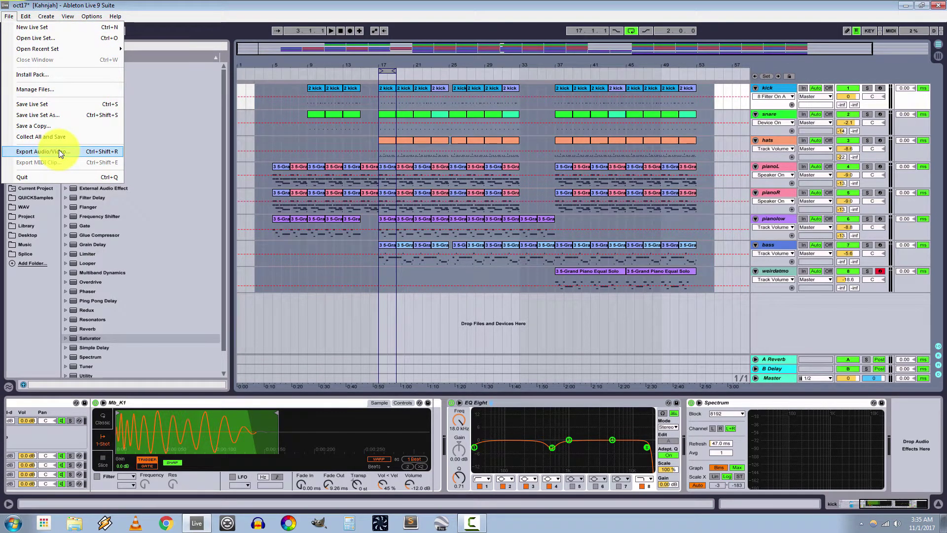
left_click(58, 149)
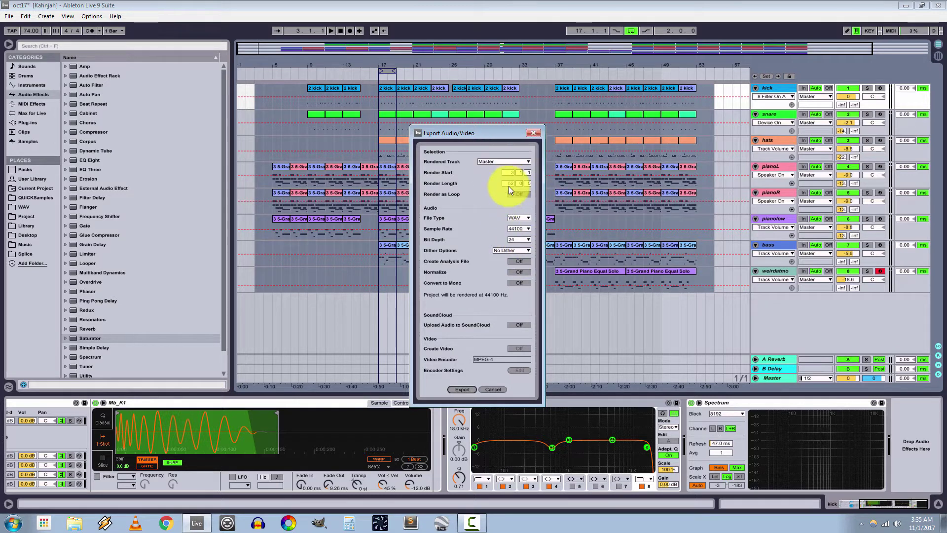
left_click(456, 389)
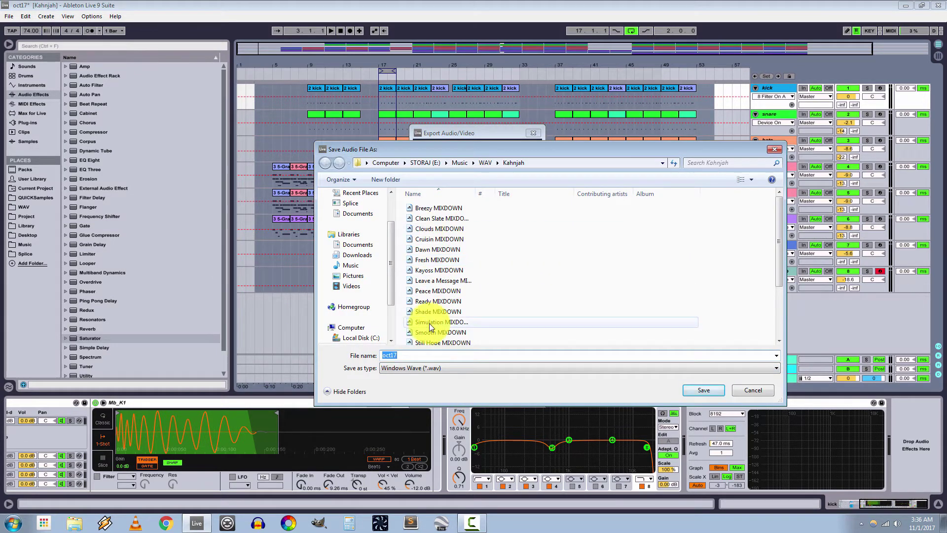
left_click(752, 390)
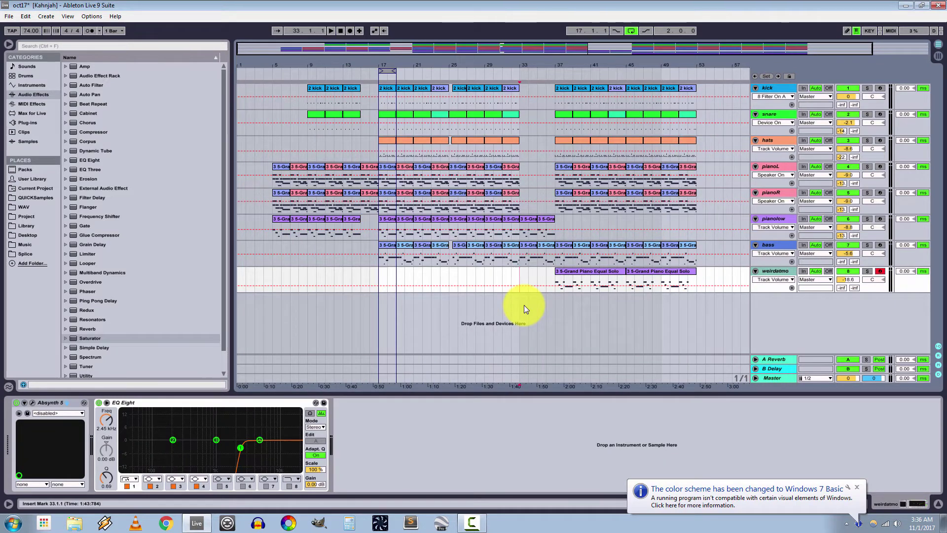